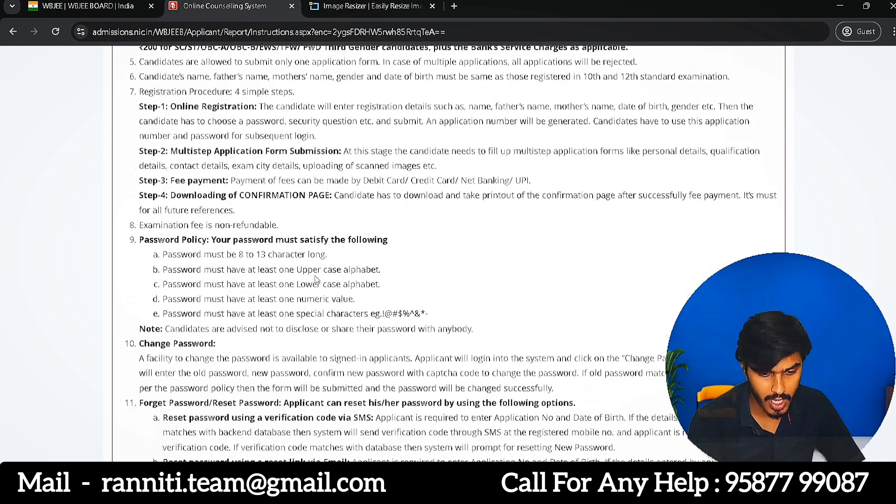
{"action": "scroll", "coordinate": [315, 278], "scroll_direction": "down", "scroll_amount": 5}
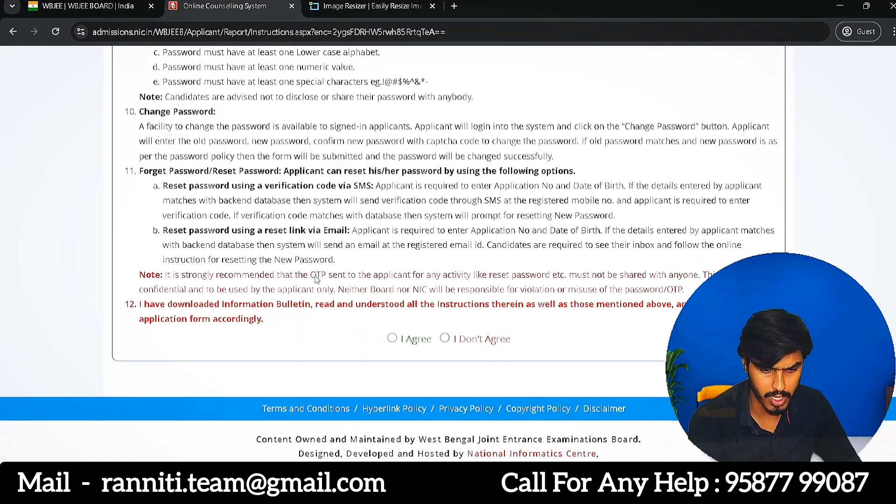
Step: Scroll to the end of the instructions and select I Agree to open the Registration Form
{"action": "left_click", "coordinate": [390, 337]}
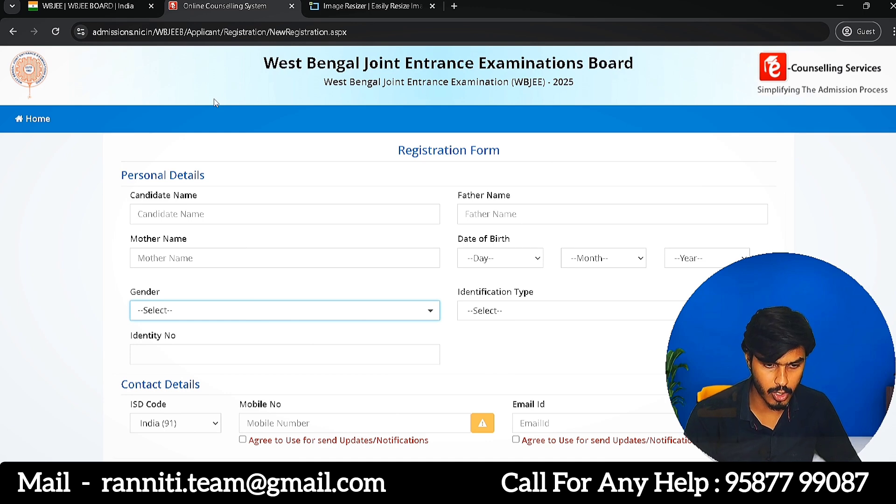
Step: Enter the candidate's, father's and mother's names
{"action": "left_click", "coordinate": [228, 208]}
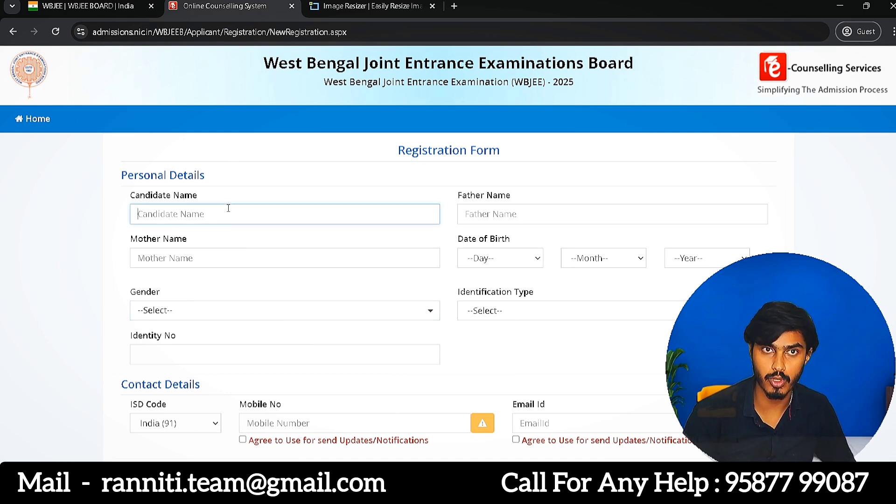
{"action": "type", "text": "Suman"}
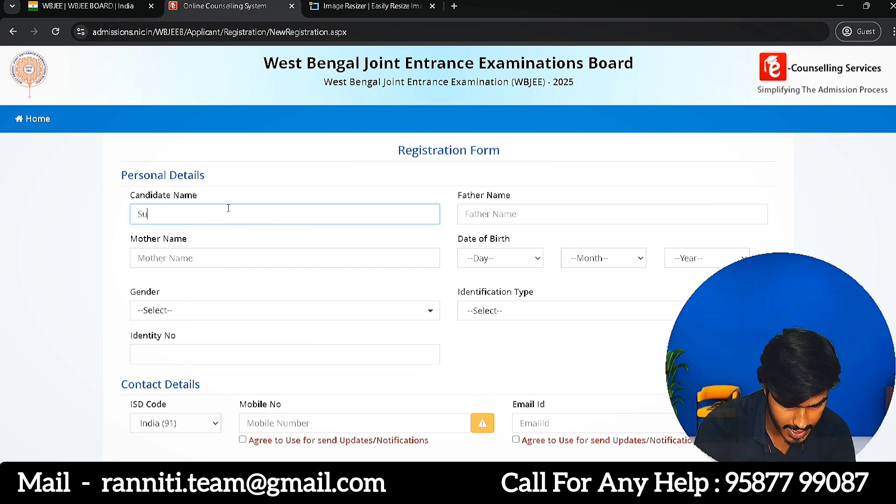
{"action": "left_click", "coordinate": [584, 215]}
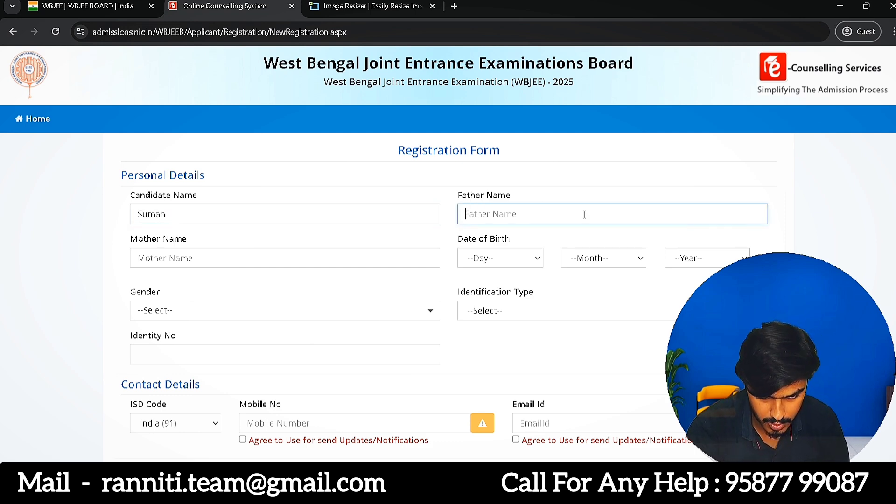
{"action": "type", "text": "xyz"}
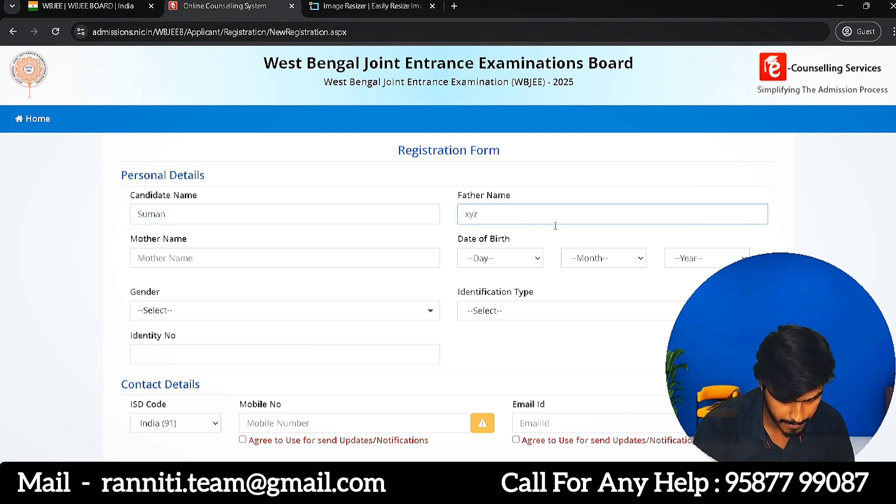
{"action": "left_click", "coordinate": [383, 260]}
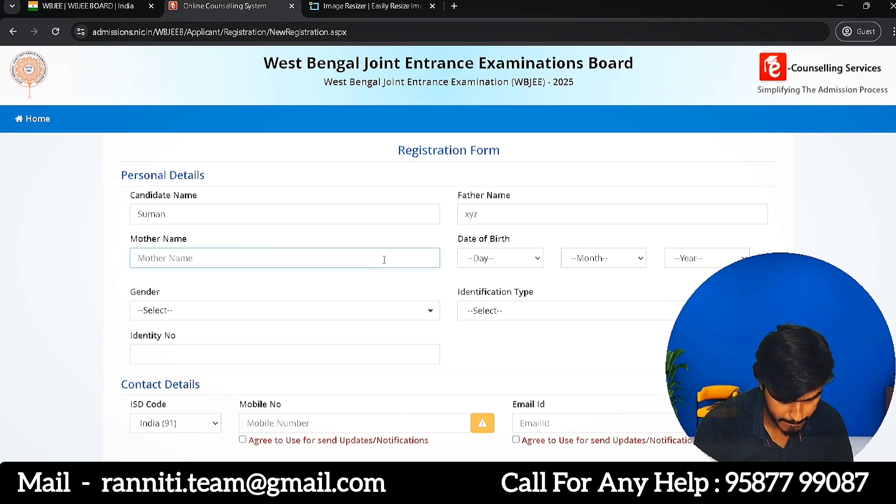
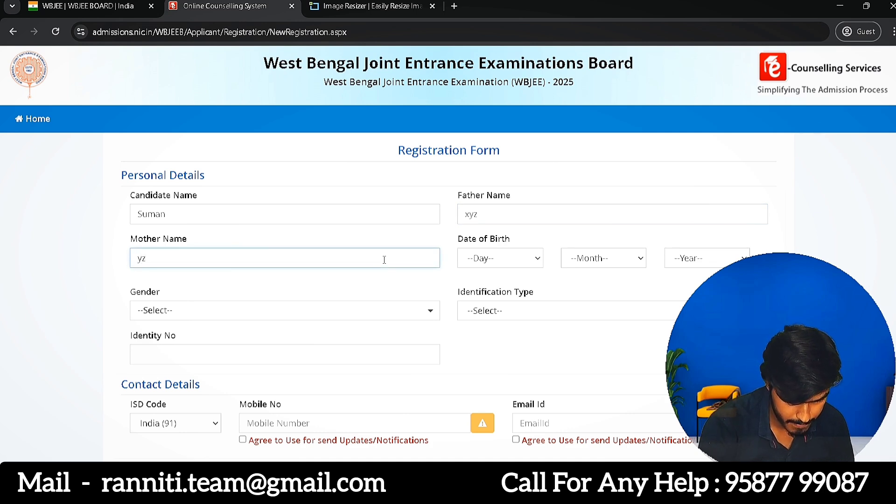
{"action": "key", "text": "Tab"}
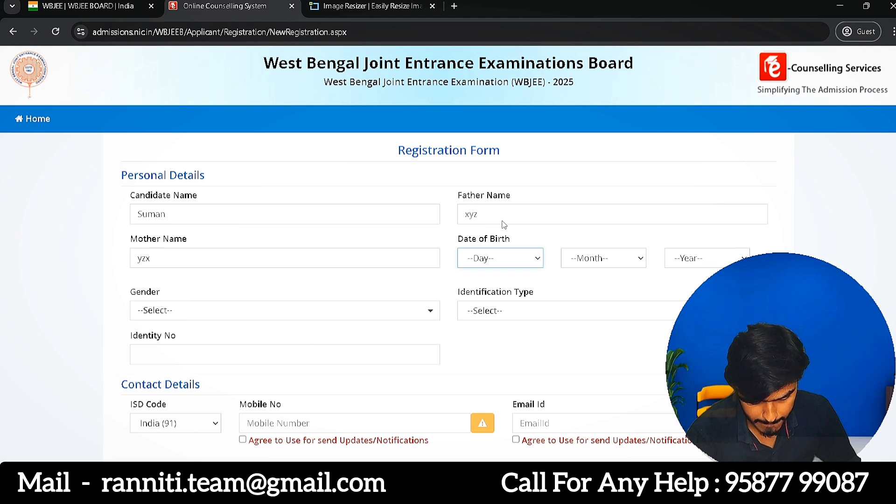
{"action": "key", "text": "Tab"}
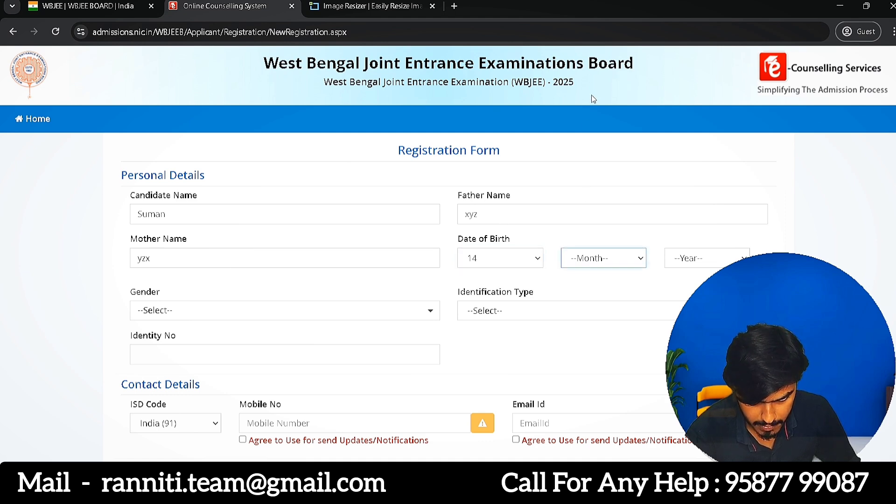
{"action": "key", "text": "Tab"}
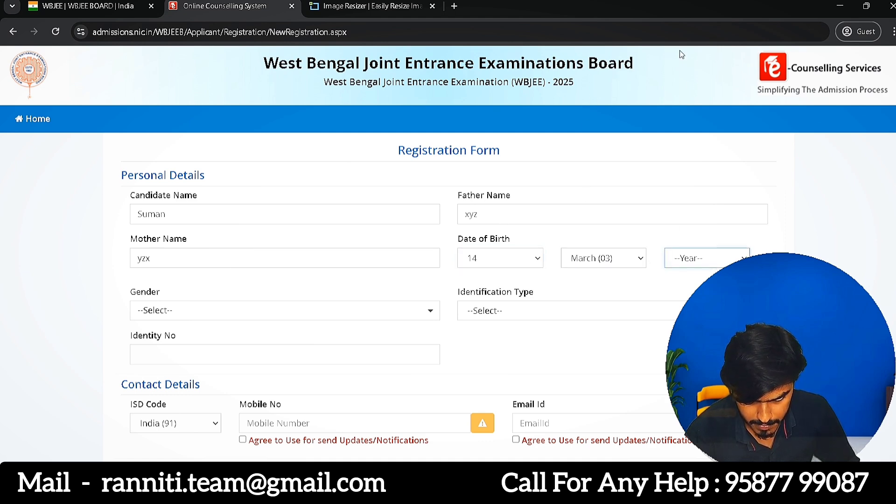
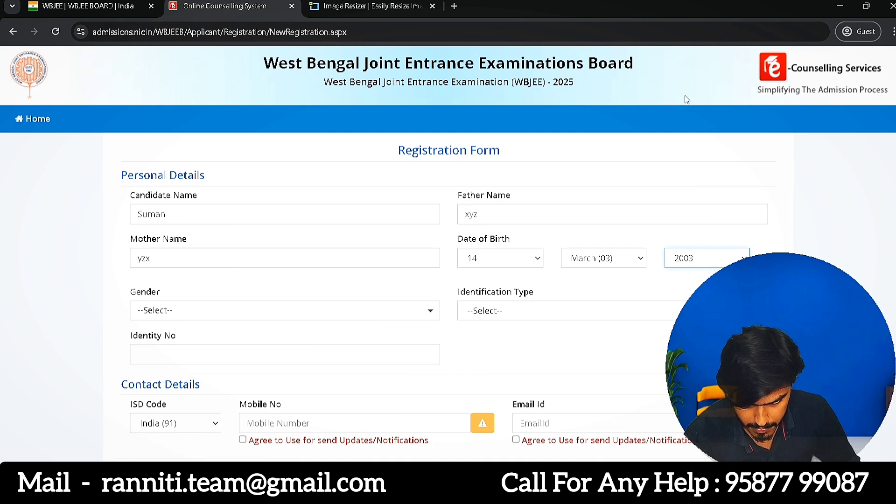
{"action": "left_click", "coordinate": [380, 317]}
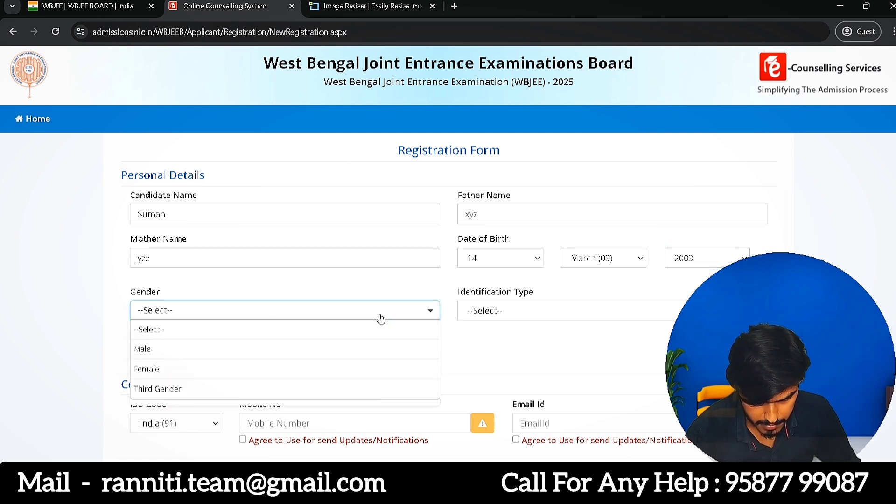
{"action": "left_click", "coordinate": [278, 353]}
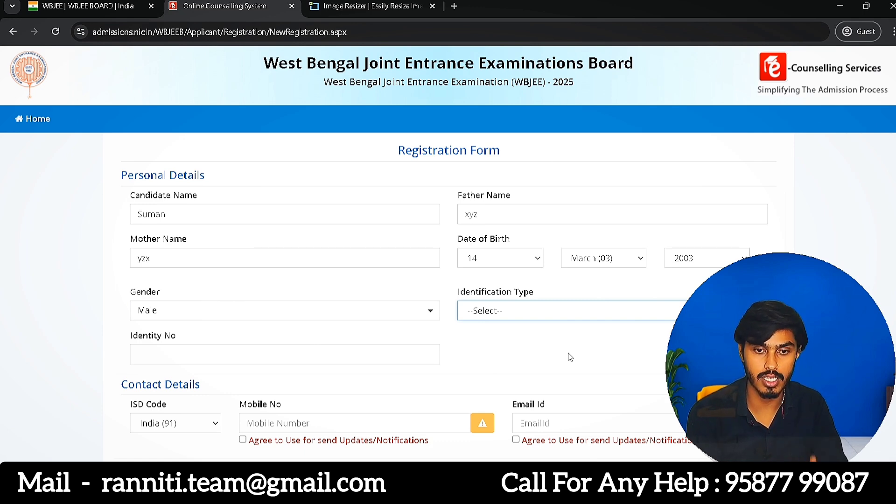
{"action": "left_click", "coordinate": [576, 411]}
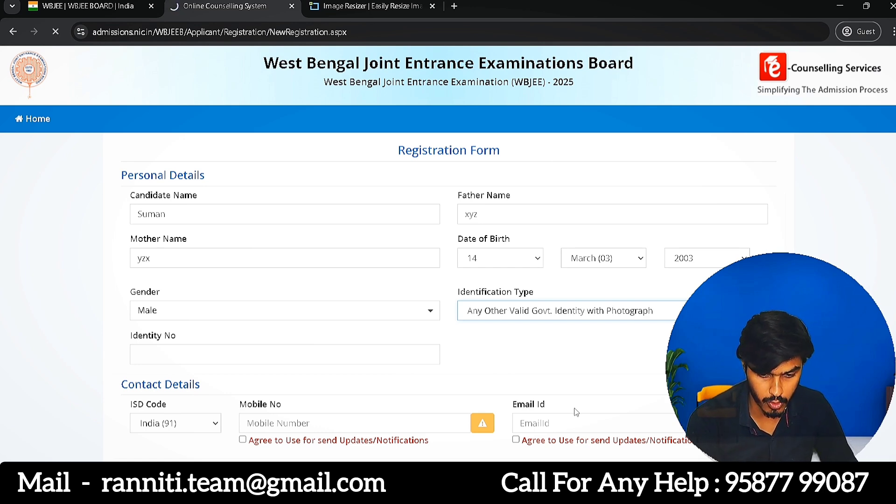
{"action": "left_click", "coordinate": [396, 357]}
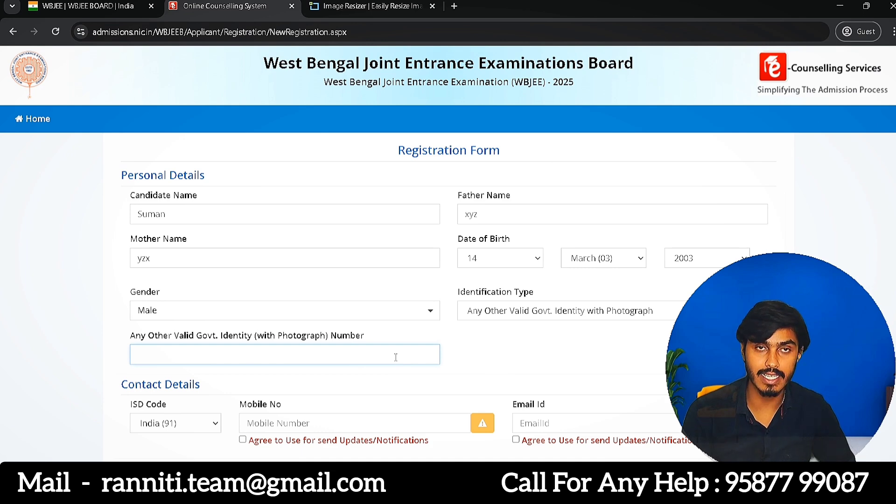
Step: Enter the candidate's mobile number
{"action": "scroll", "coordinate": [392, 357], "scroll_direction": "down", "scroll_amount": 1}
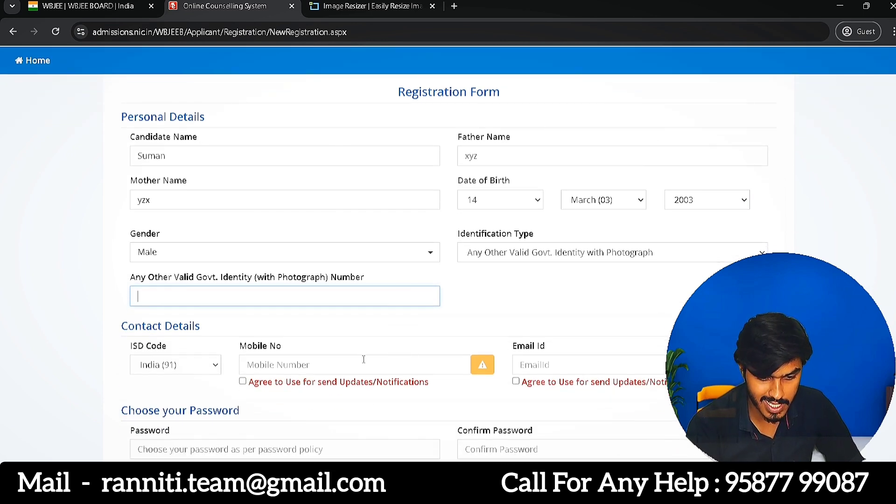
{"action": "left_click", "coordinate": [364, 365]}
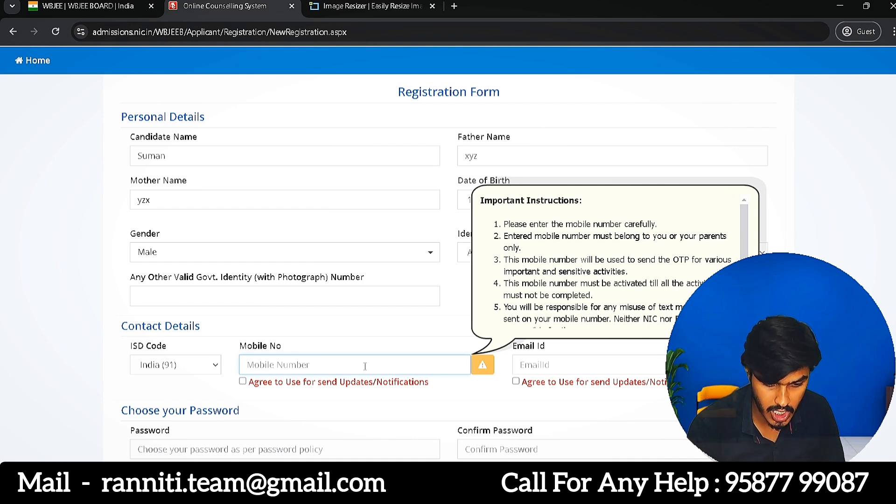
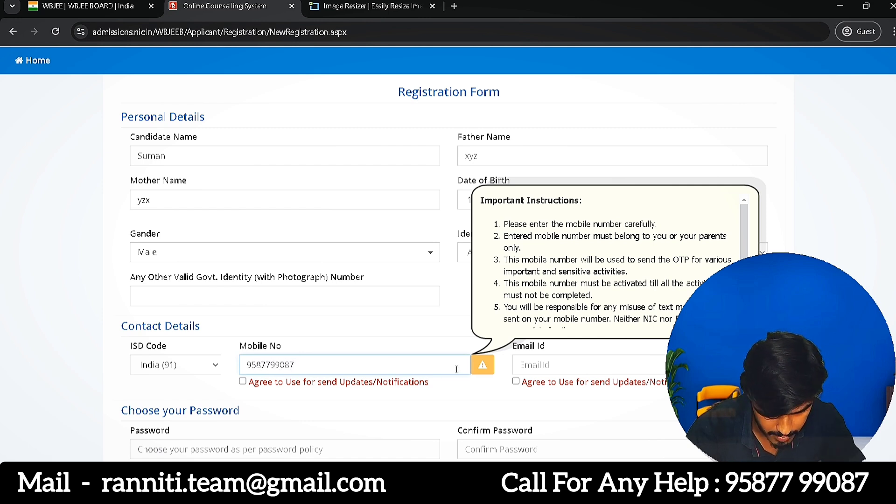
Step: Enter the e-mail address and agree to receive updates on the mobile number
{"action": "left_click", "coordinate": [586, 362]}
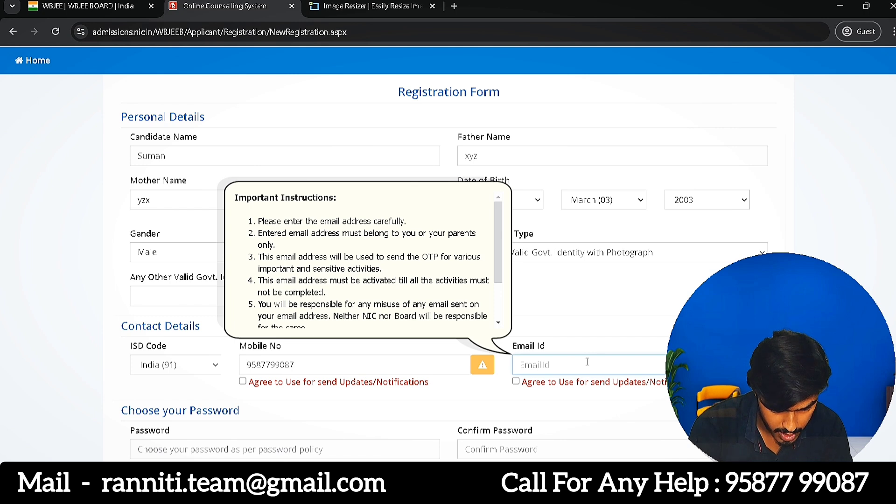
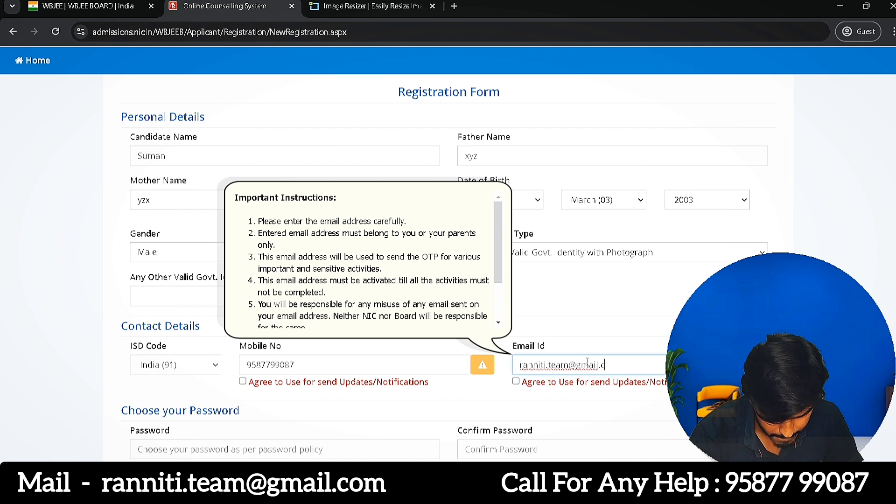
{"action": "left_click", "coordinate": [243, 381]}
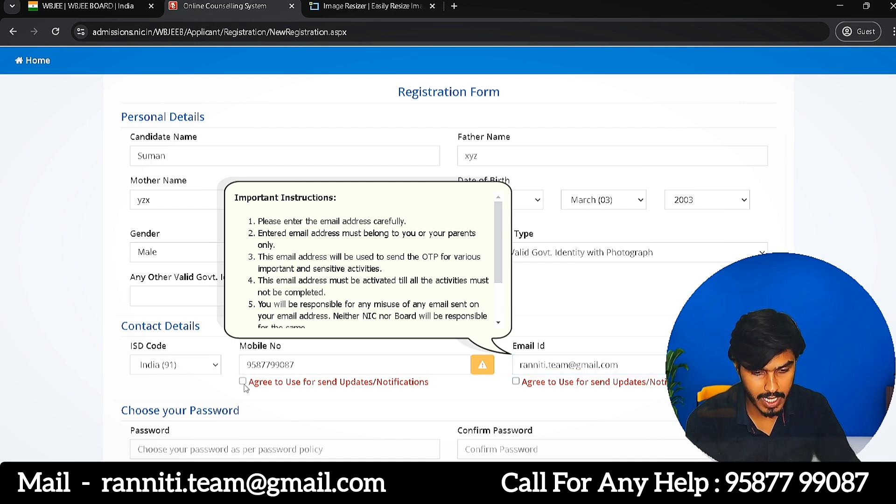
Step: Agree to e-mail updates, then enter and confirm the account password
{"action": "left_click", "coordinate": [515, 381]}
{"action": "scroll", "coordinate": [514, 383], "scroll_direction": "down", "scroll_amount": 3}
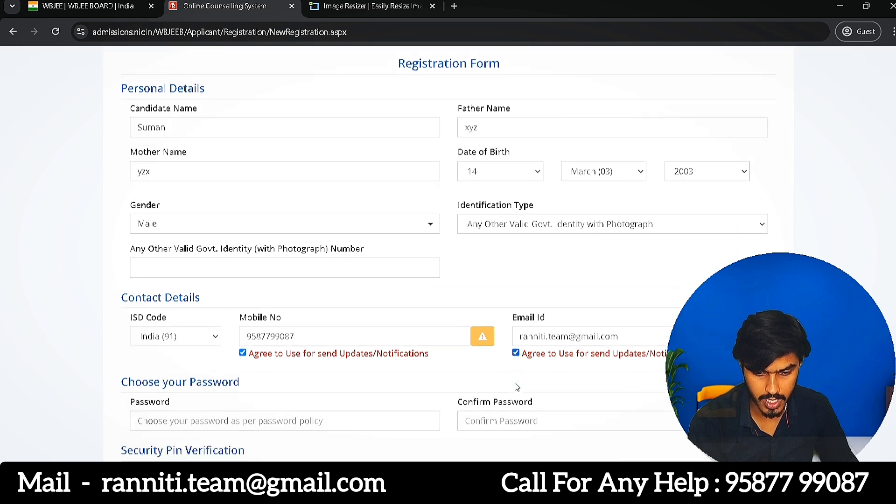
{"action": "left_click", "coordinate": [343, 346]}
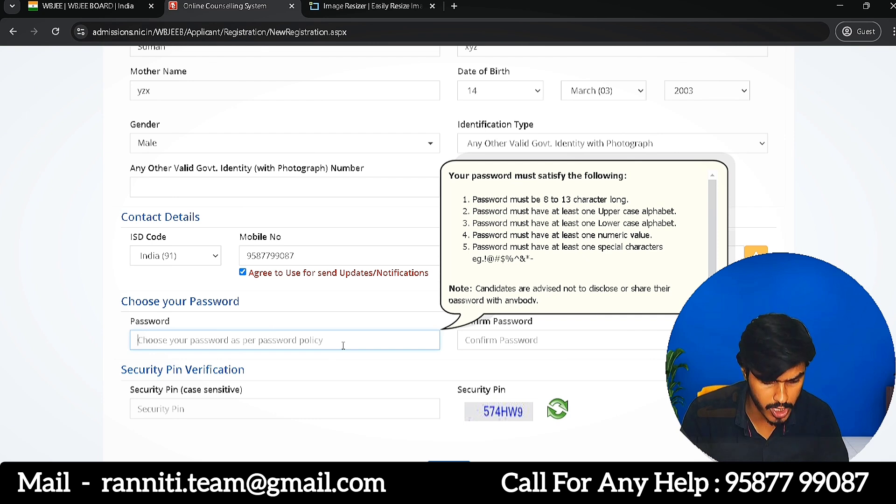
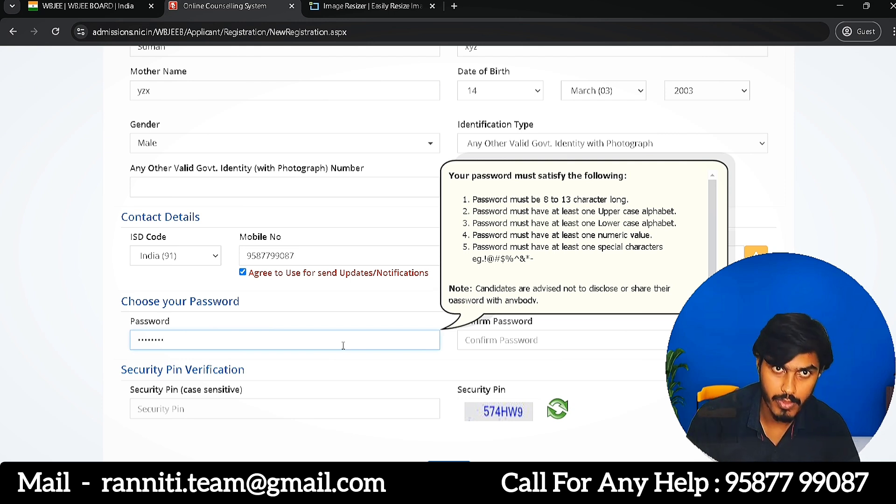
{"action": "left_click", "coordinate": [634, 347]}
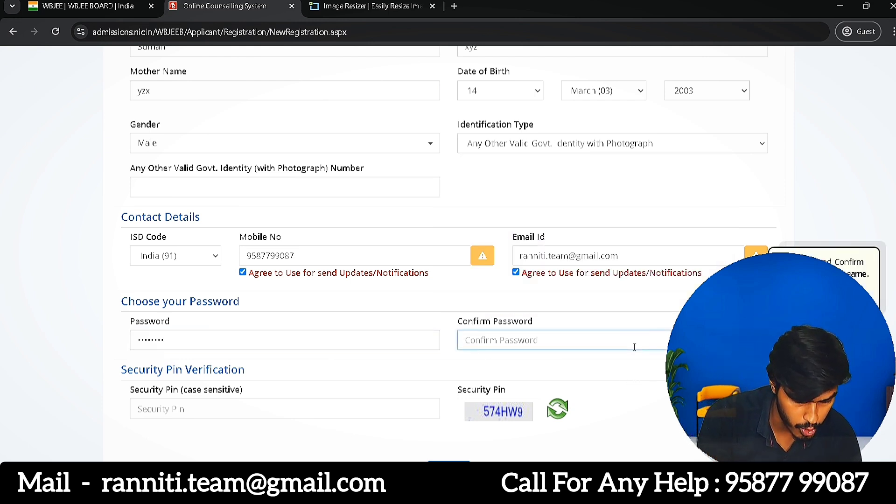
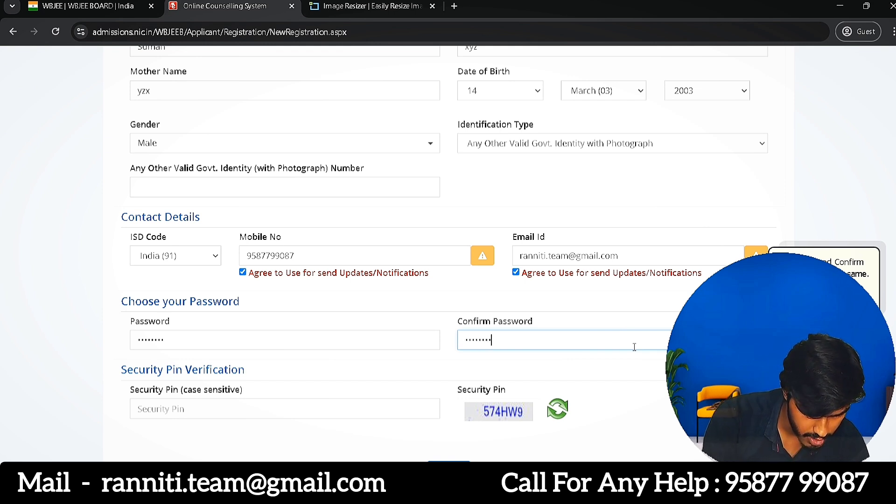
Step: Enter the displayed security pin and submit the registration, confirming with Yes
{"action": "left_click", "coordinate": [339, 412]}
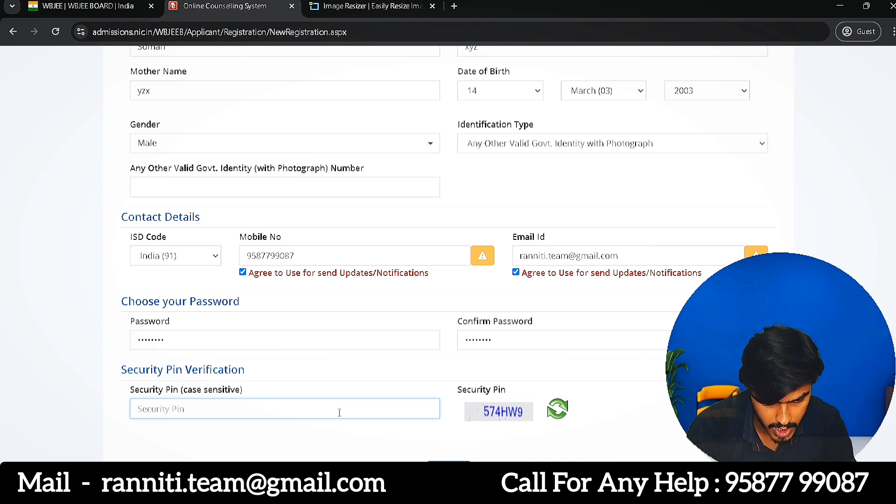
{"action": "type", "text": "5"}
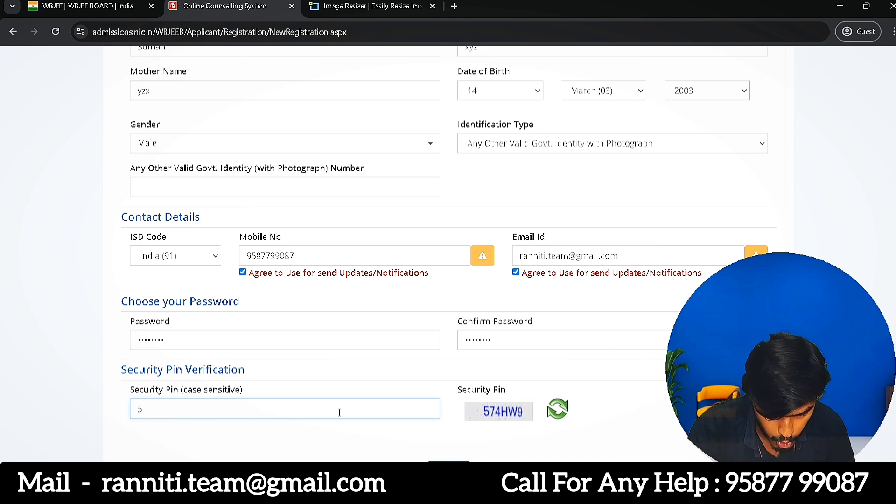
{"action": "type", "text": "74"}
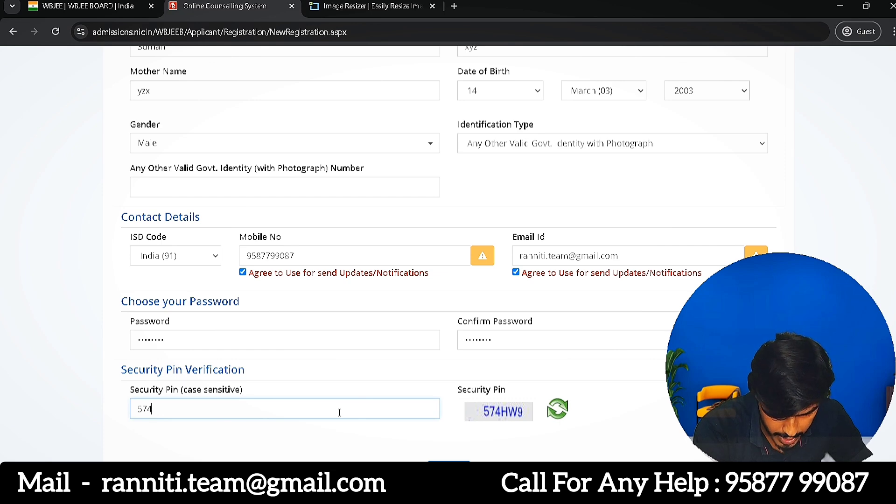
{"action": "type", "text": "Hw"}
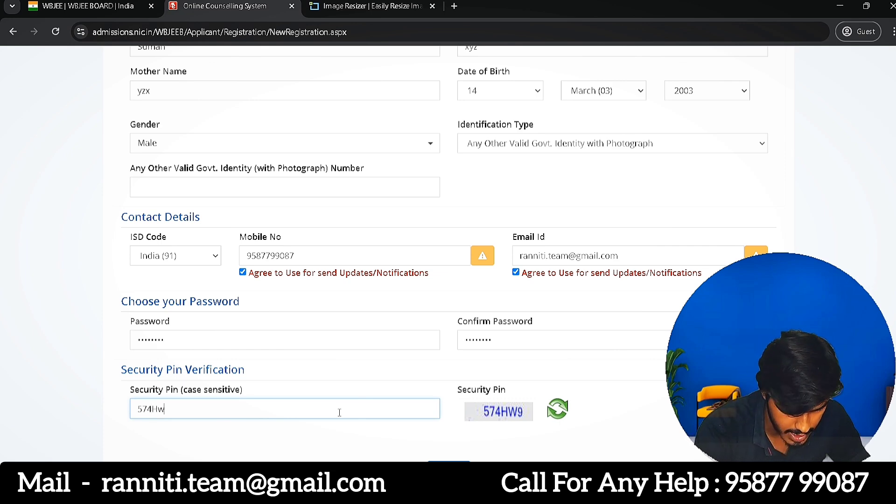
{"action": "type", "text": "9"}
{"action": "scroll", "coordinate": [339, 412], "scroll_direction": "down", "scroll_amount": 3}
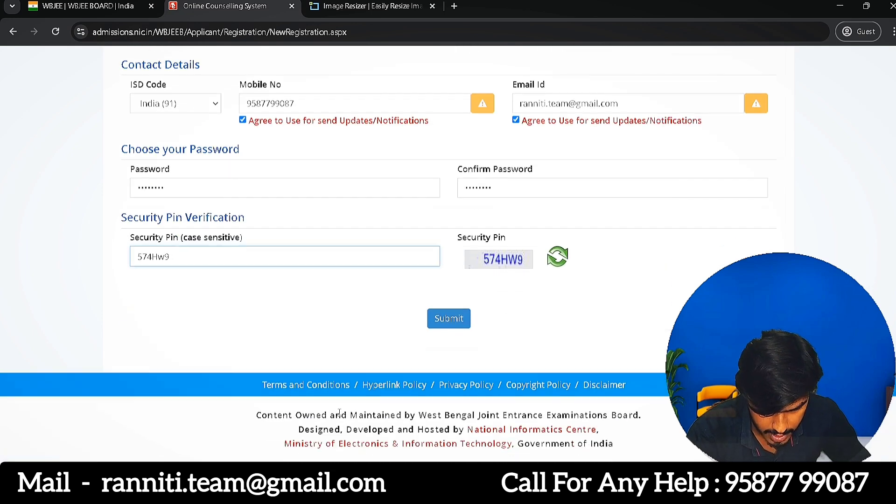
{"action": "left_click", "coordinate": [455, 317]}
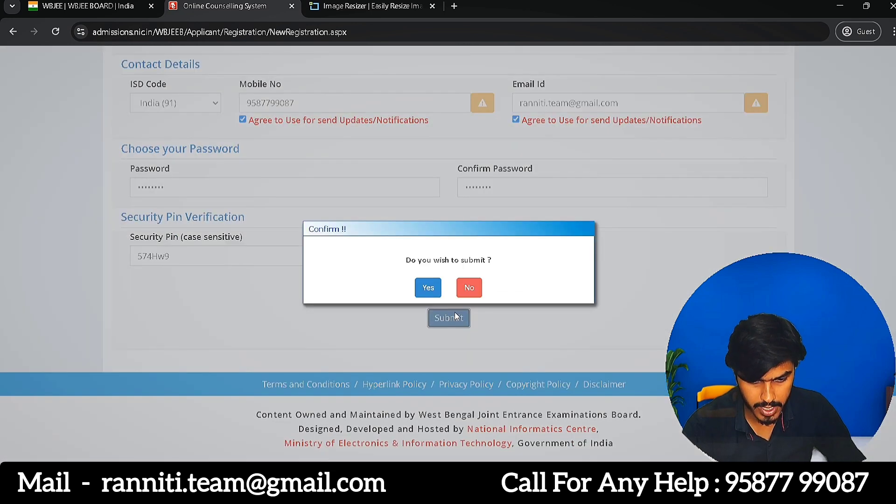
{"action": "left_click", "coordinate": [429, 289]}
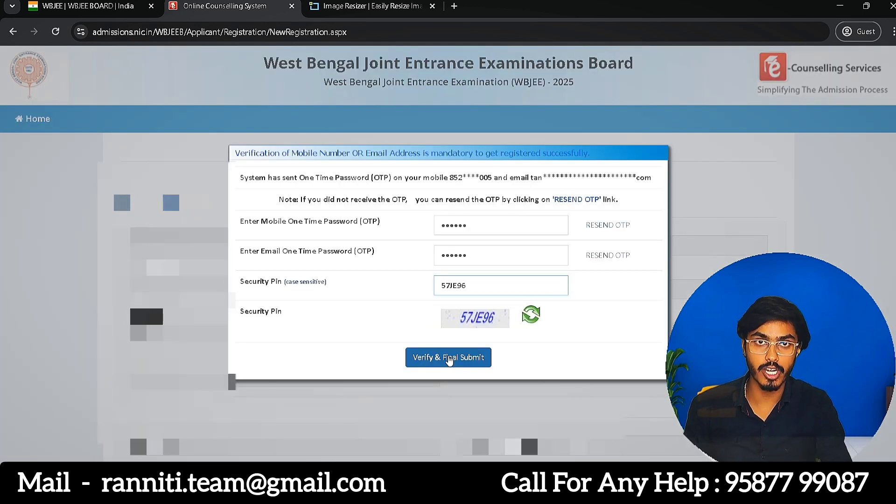
Step: Verify & Final Submit the OTPs and scroll the dashboard to the application number
{"action": "left_click", "coordinate": [449, 358]}
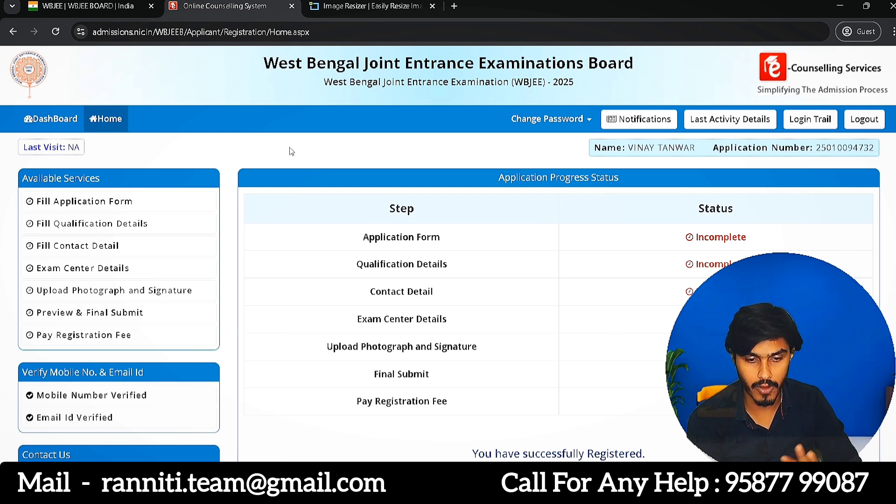
{"action": "scroll", "coordinate": [289, 147], "scroll_direction": "down", "scroll_amount": 1}
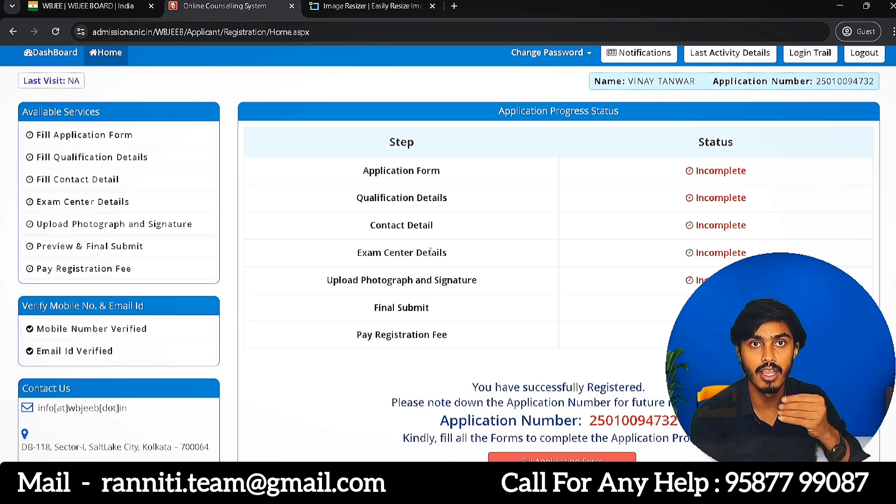
Step: In the application form, set domicile Others, religion HINDUISM and category General
{"action": "left_click", "coordinate": [533, 459]}
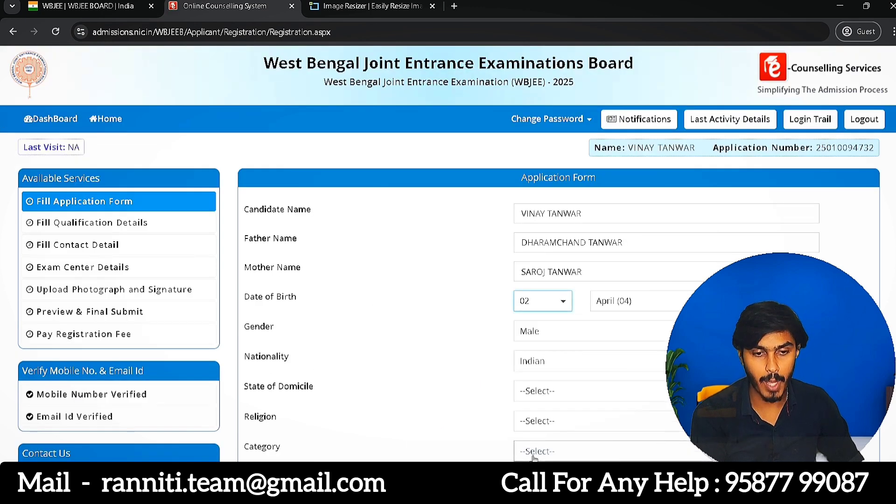
{"action": "scroll", "coordinate": [577, 329], "scroll_direction": "down", "scroll_amount": 2}
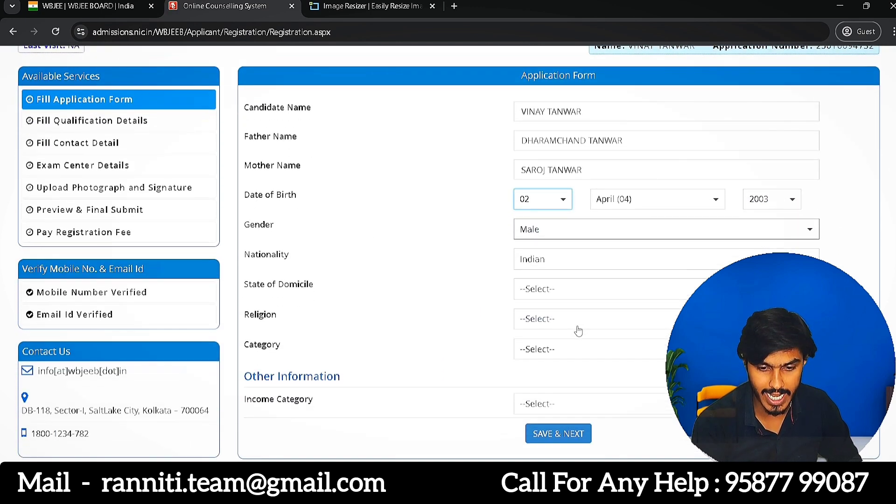
{"action": "left_click", "coordinate": [475, 277]}
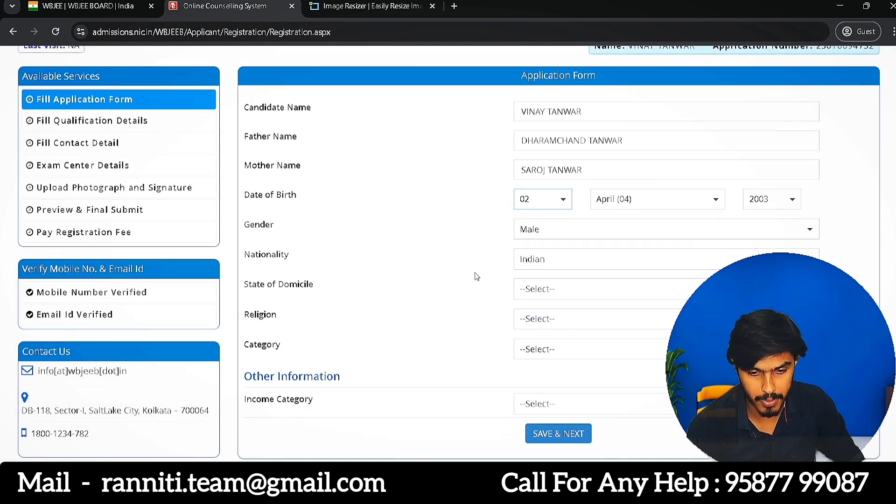
{"action": "left_click", "coordinate": [603, 291]}
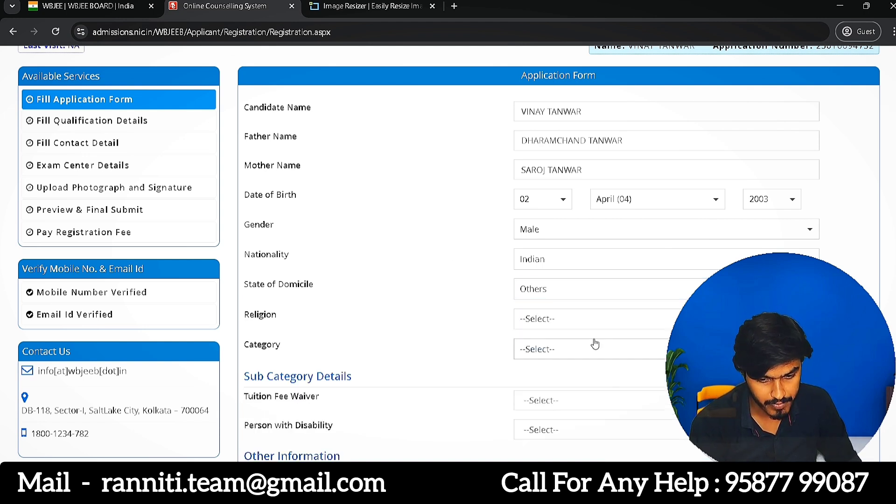
{"action": "left_click", "coordinate": [592, 317]}
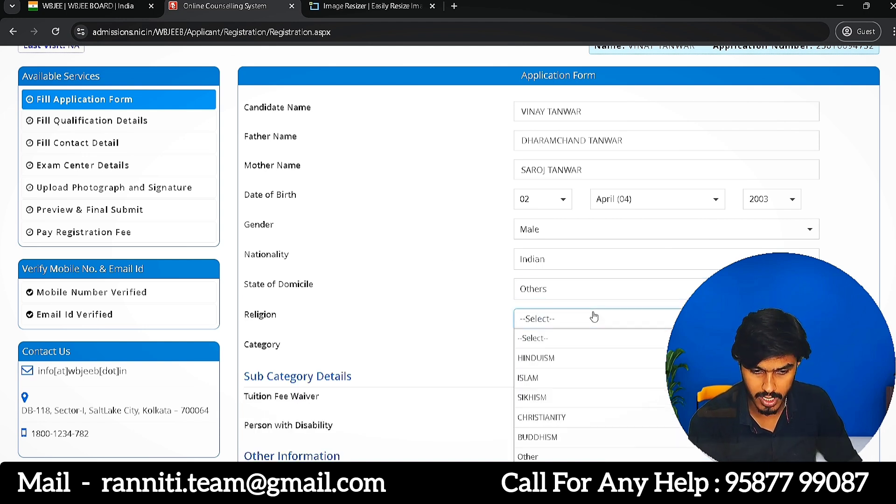
{"action": "left_click", "coordinate": [587, 358]}
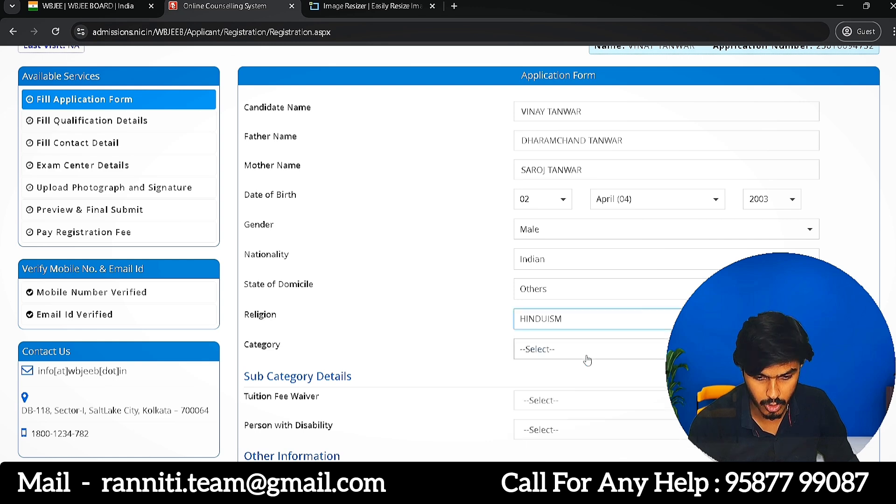
{"action": "scroll", "coordinate": [586, 358], "scroll_direction": "down", "scroll_amount": 1}
{"action": "left_click", "coordinate": [588, 291]}
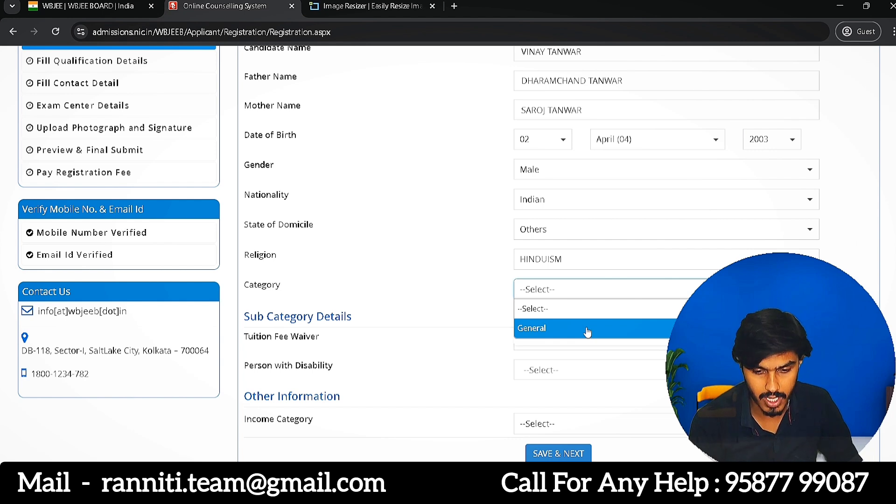
{"action": "left_click", "coordinate": [586, 329]}
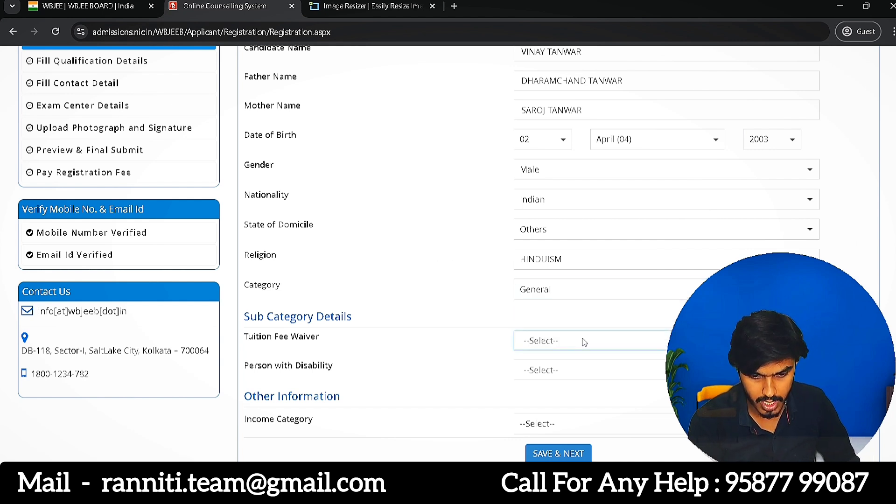
Step: Set fee waiver and disability to No, income Below 2.5 Lakhs, and save the form
{"action": "key", "text": "n"}
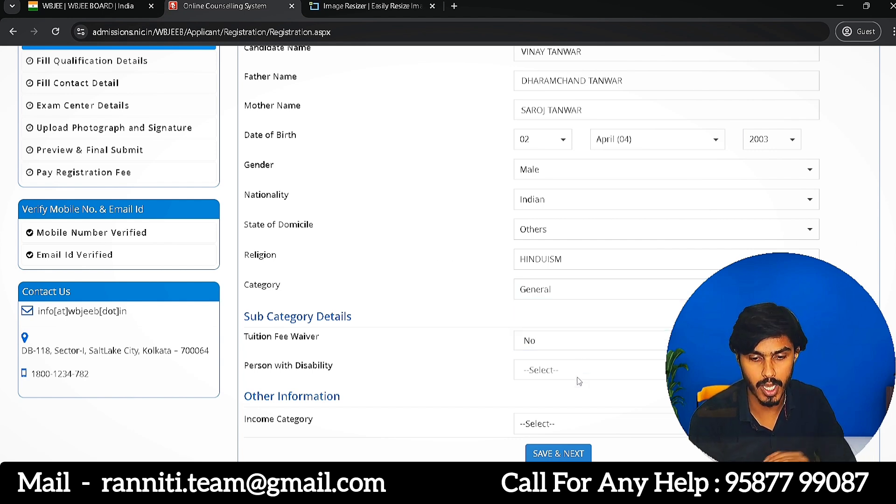
{"action": "key", "text": "Tab"}
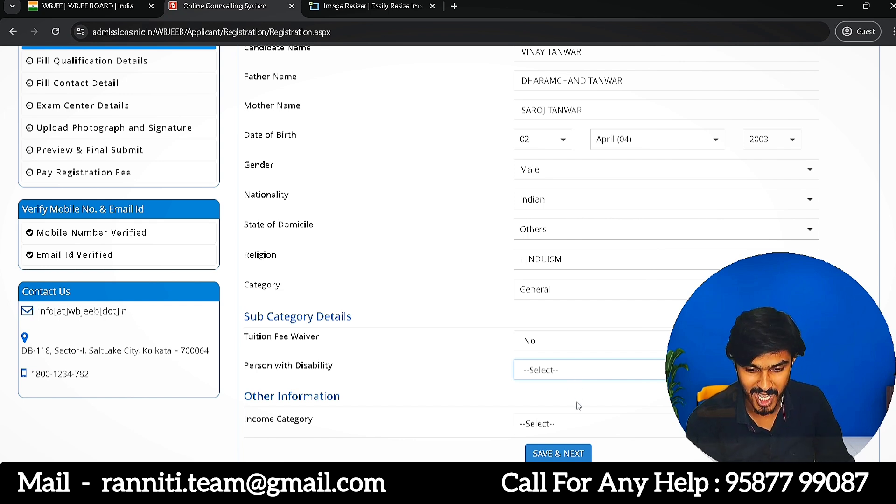
{"action": "key", "text": "n"}
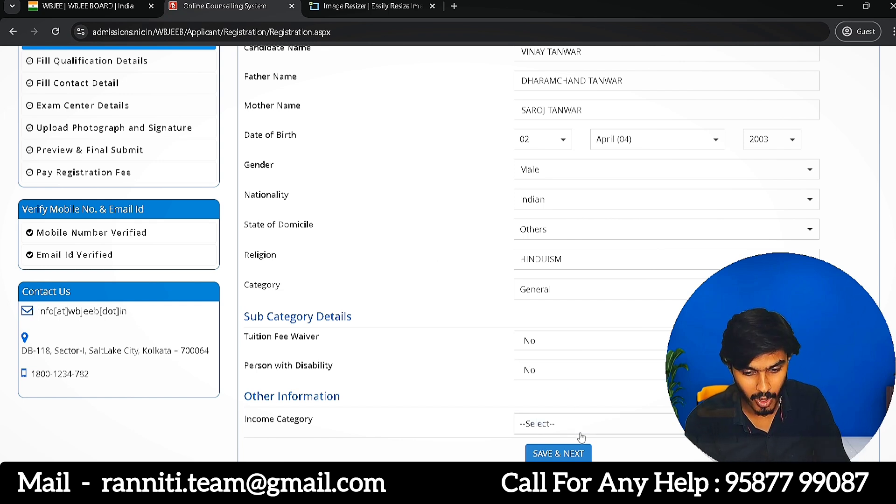
{"action": "left_click", "coordinate": [580, 436]}
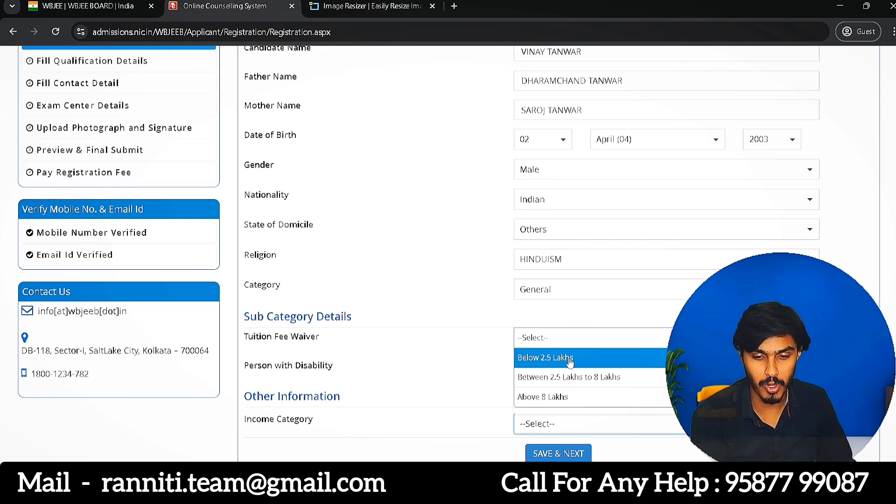
{"action": "left_click", "coordinate": [569, 362]}
{"action": "left_click", "coordinate": [572, 449]}
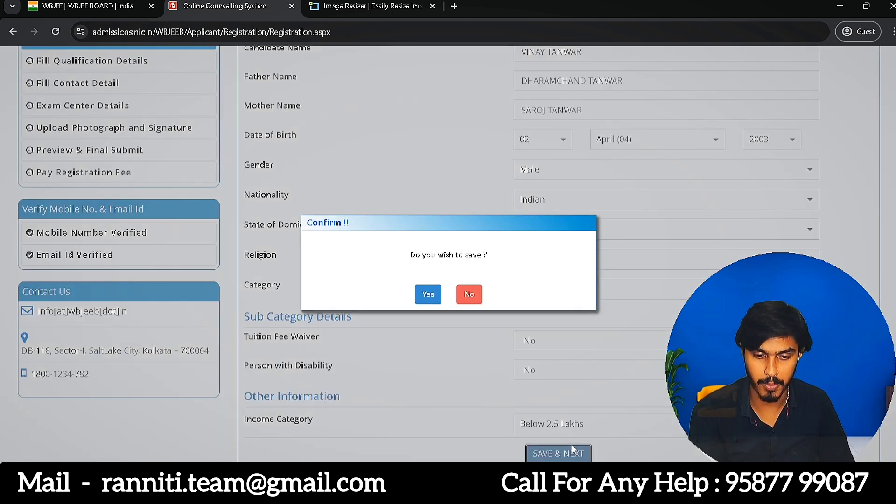
{"action": "left_click", "coordinate": [420, 295]}
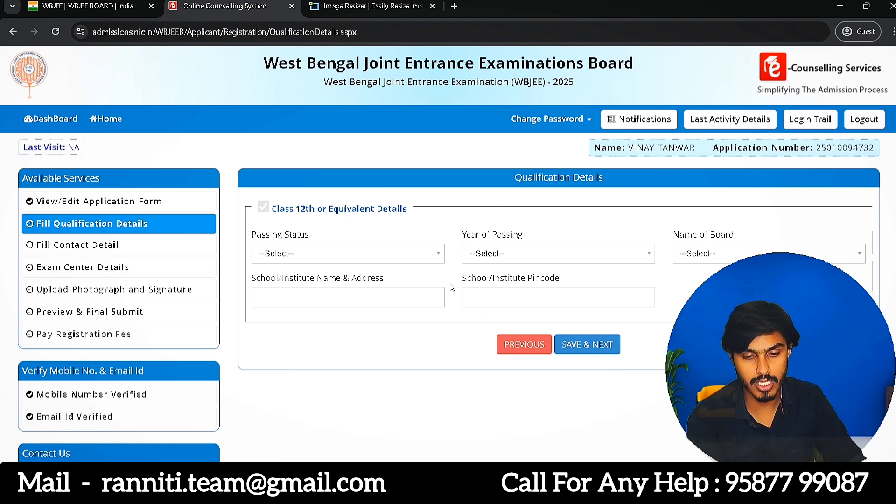
Step: Set Class 12 status Appearing, passing year 2025 and board CBSE International
{"action": "left_click", "coordinate": [404, 260]}
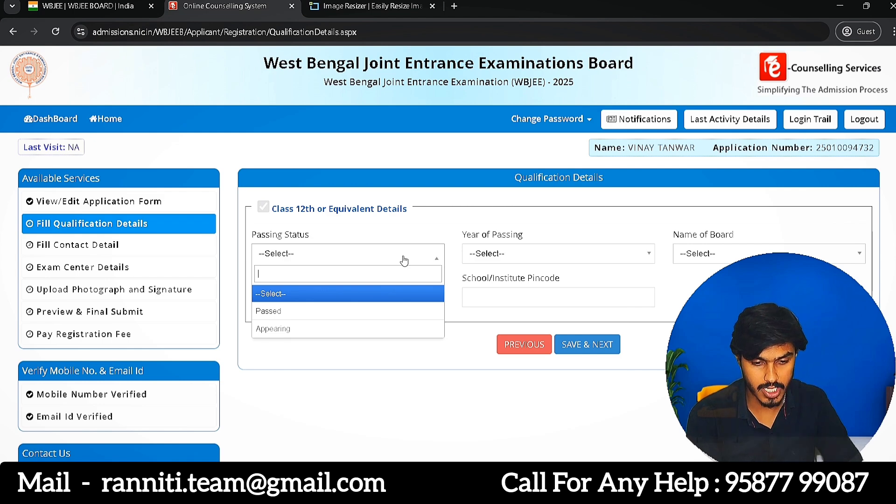
{"action": "left_click", "coordinate": [381, 328]}
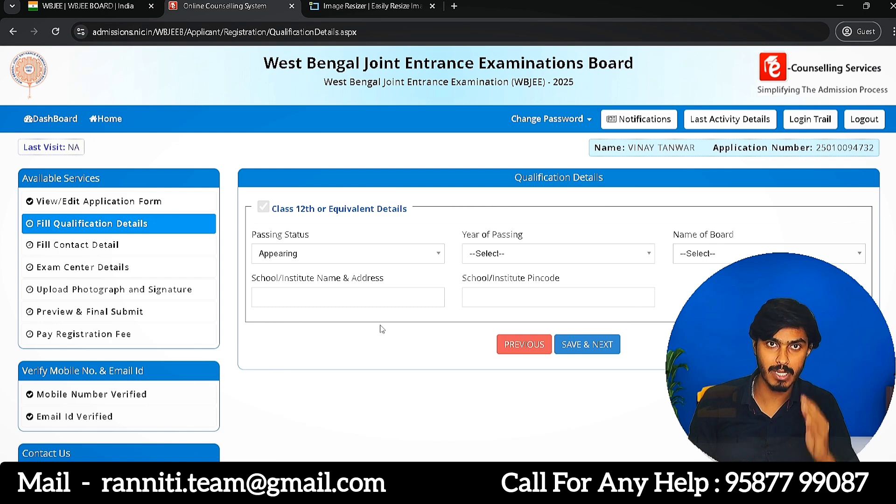
{"action": "left_click", "coordinate": [559, 254]}
{"action": "left_click", "coordinate": [541, 311]}
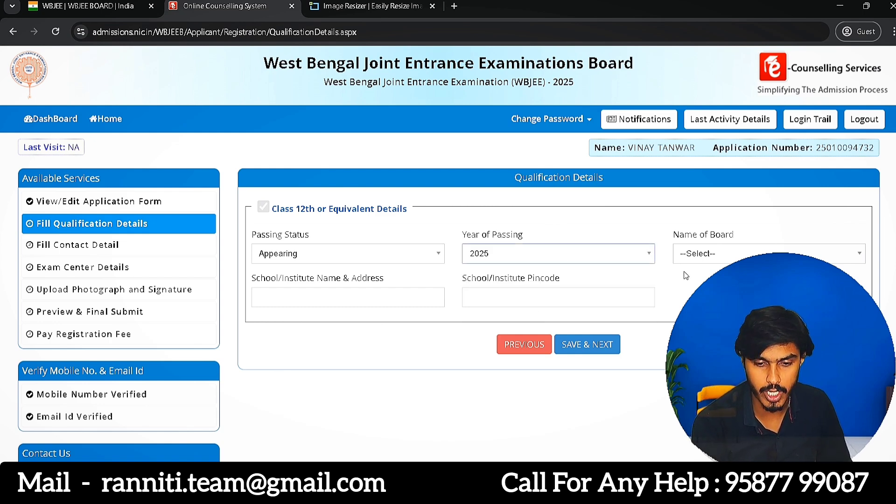
{"action": "left_click", "coordinate": [695, 257]}
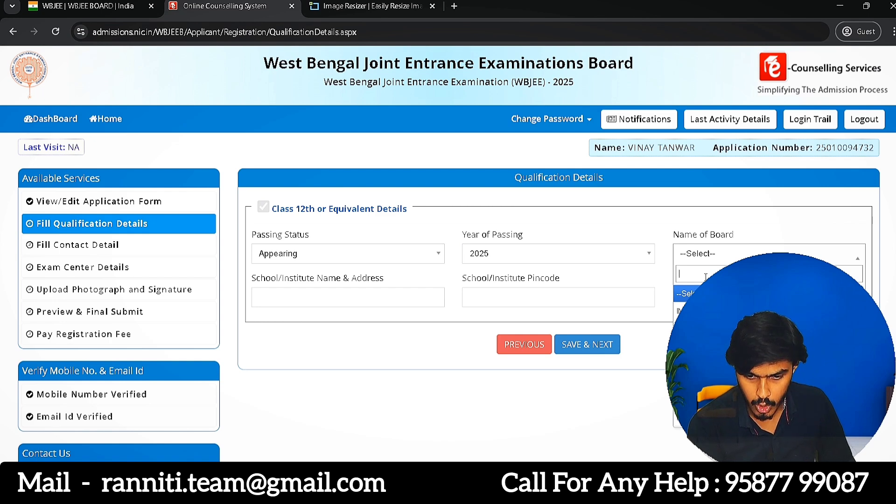
{"action": "type", "text": "cbse"}
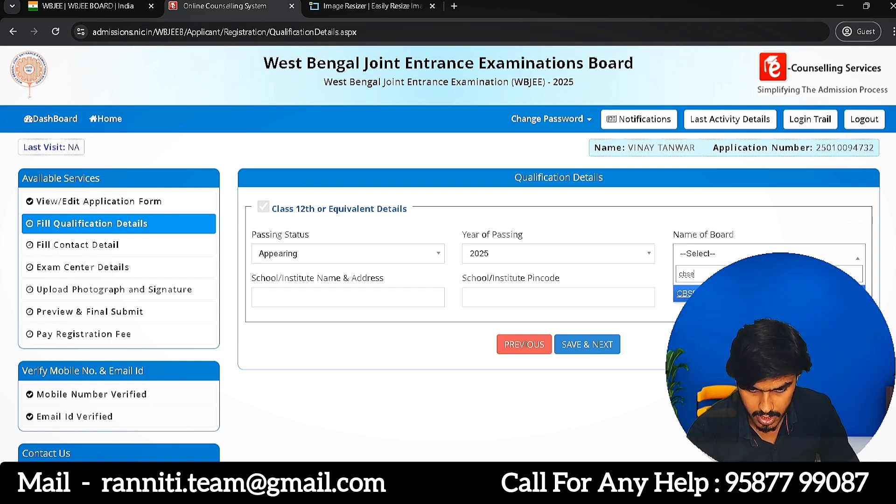
{"action": "key", "text": "Return"}
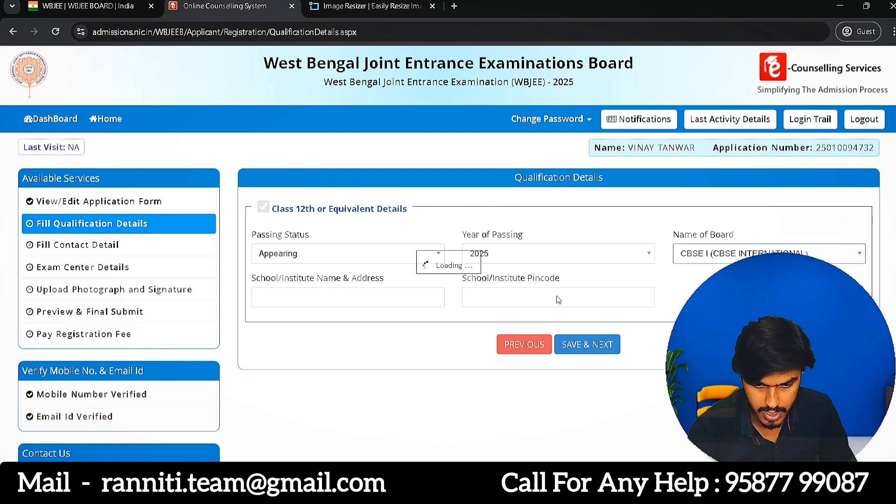
Step: Enter school 'ggps bokaro' with pincode 815153 and click SAVE & NEXT
{"action": "left_click", "coordinate": [435, 305]}
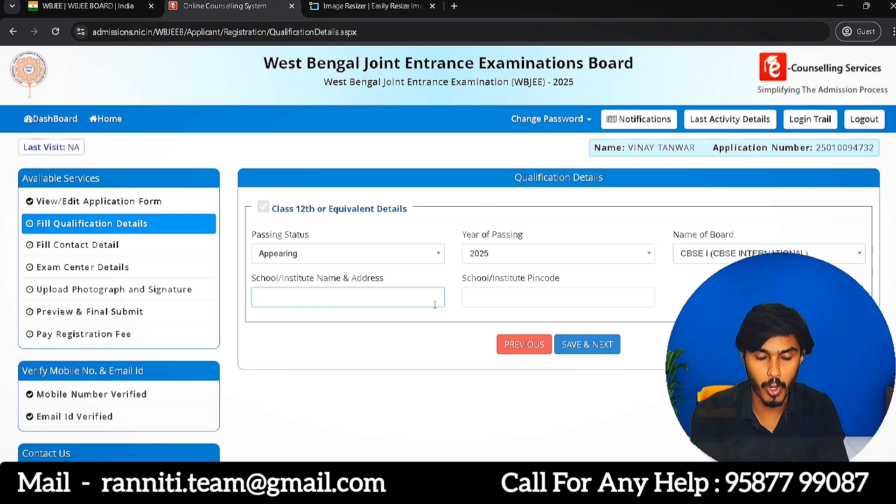
{"action": "type", "text": "ggps"}
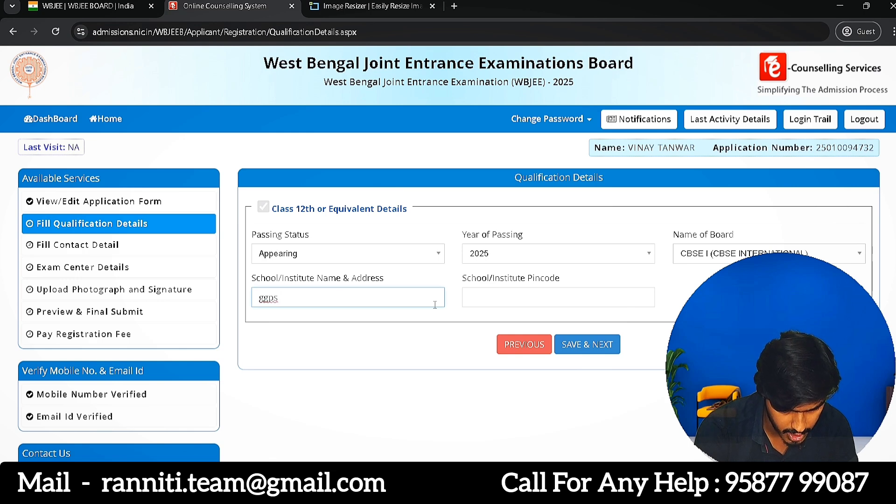
{"action": "type", "text": " bokaro"}
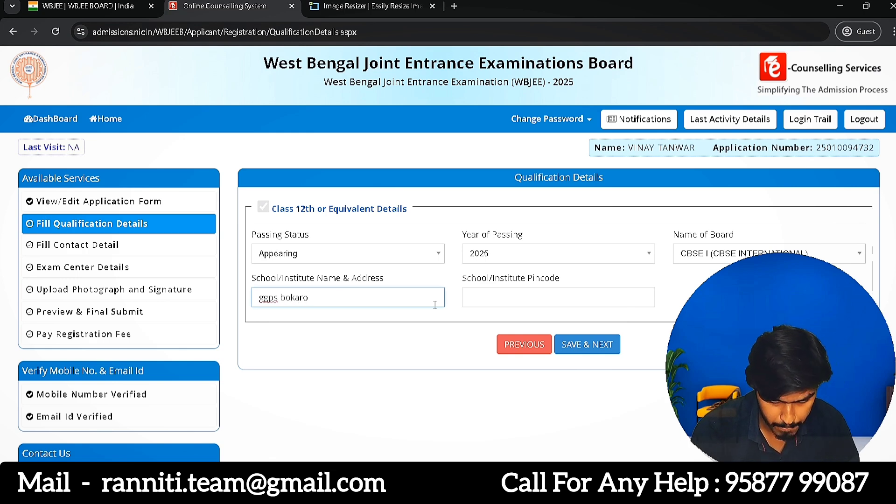
{"action": "left_click", "coordinate": [519, 305]}
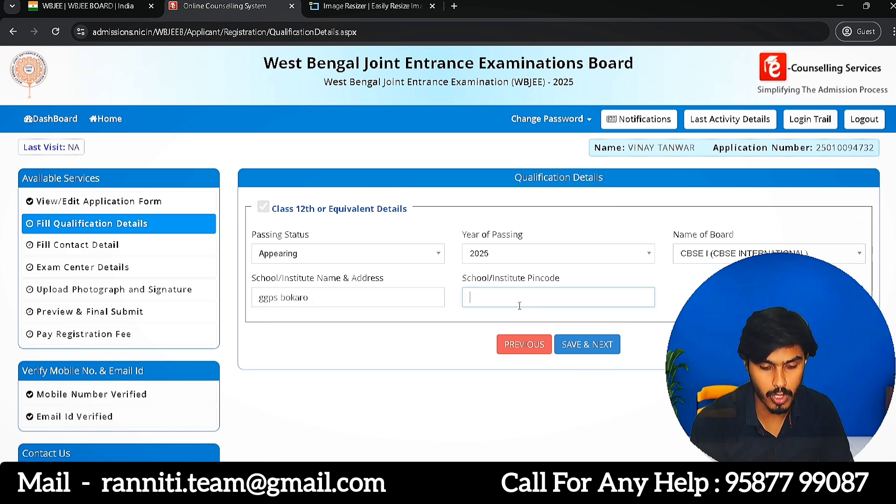
{"action": "type", "text": "8153"}
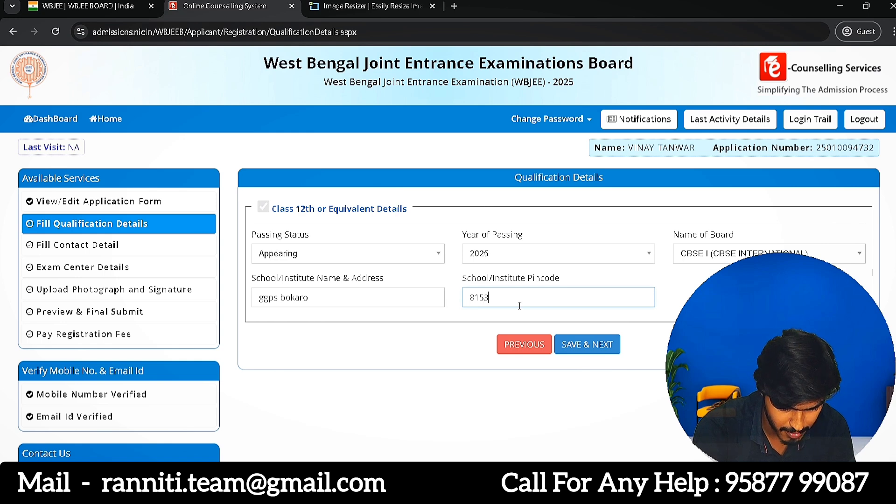
{"action": "key", "text": "BackSpace"}
{"action": "type", "text": "1"}
{"action": "type", "text": "52"}
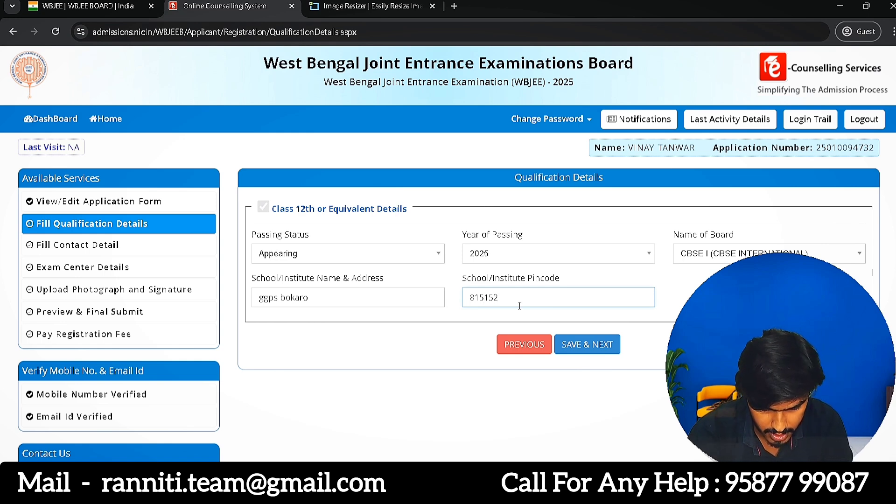
{"action": "key", "text": "BackSpace"}
{"action": "type", "text": "3"}
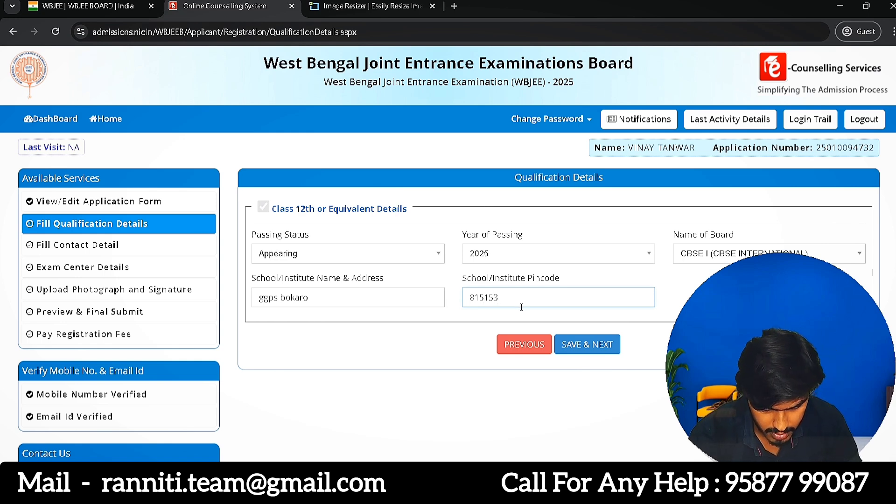
{"action": "left_click", "coordinate": [585, 352]}
Step: Confirm saving the qualifications, then enter the present address's premises, sub-locality and locality
{"action": "left_click", "coordinate": [432, 287]}
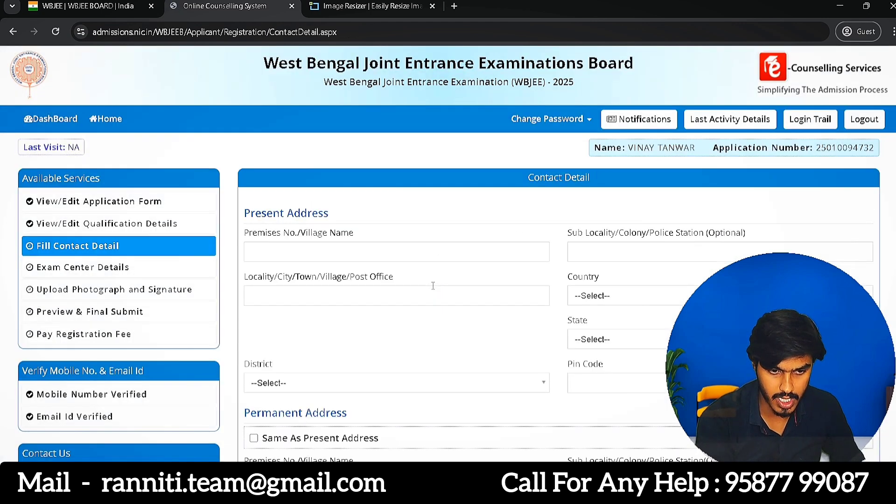
{"action": "left_click", "coordinate": [420, 257]}
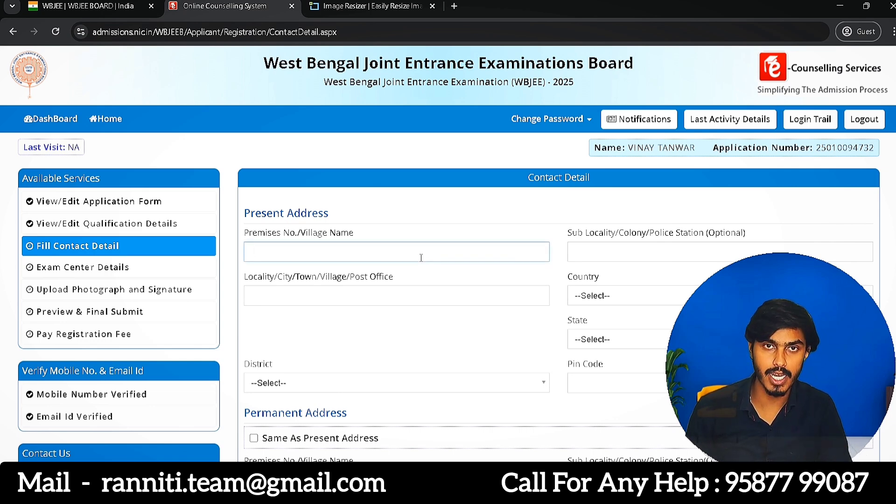
{"action": "scroll", "coordinate": [421, 258], "scroll_direction": "down", "scroll_amount": 1}
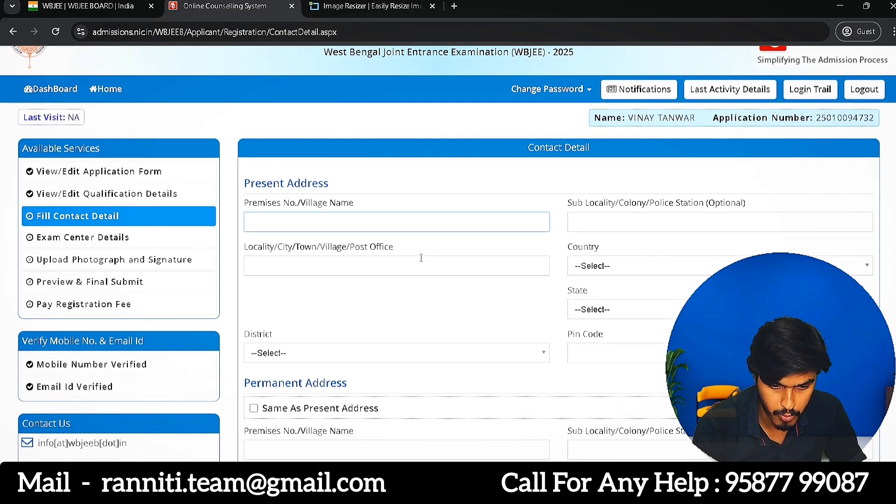
{"action": "scroll", "coordinate": [421, 257], "scroll_direction": "down", "scroll_amount": 1}
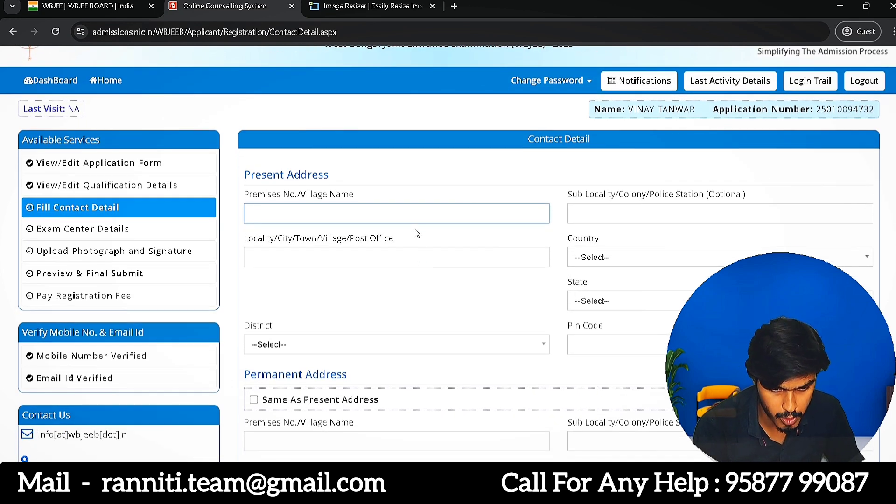
{"action": "type", "text": "xyz"}
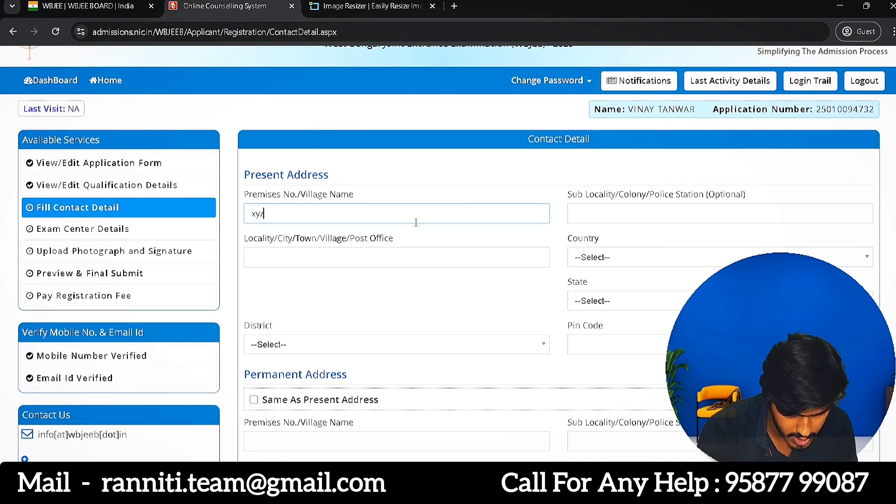
{"action": "left_click", "coordinate": [622, 206]}
{"action": "type", "text": "ja"}
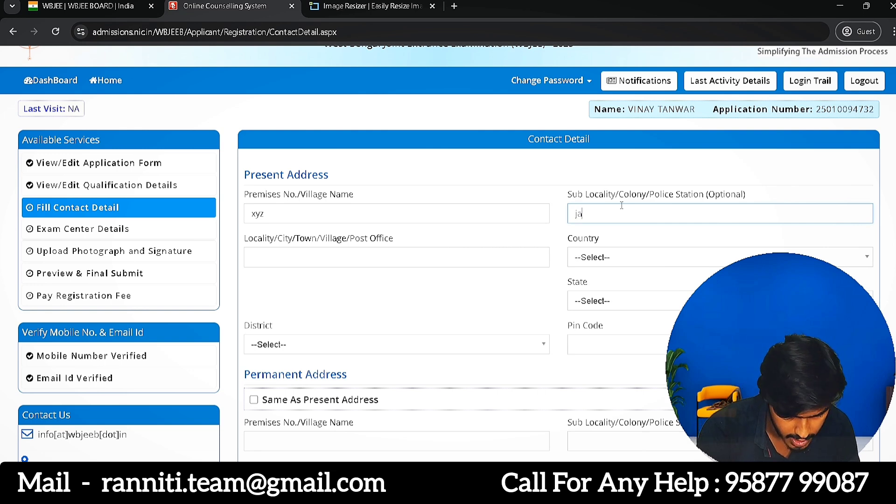
{"action": "type", "text": "mtara"}
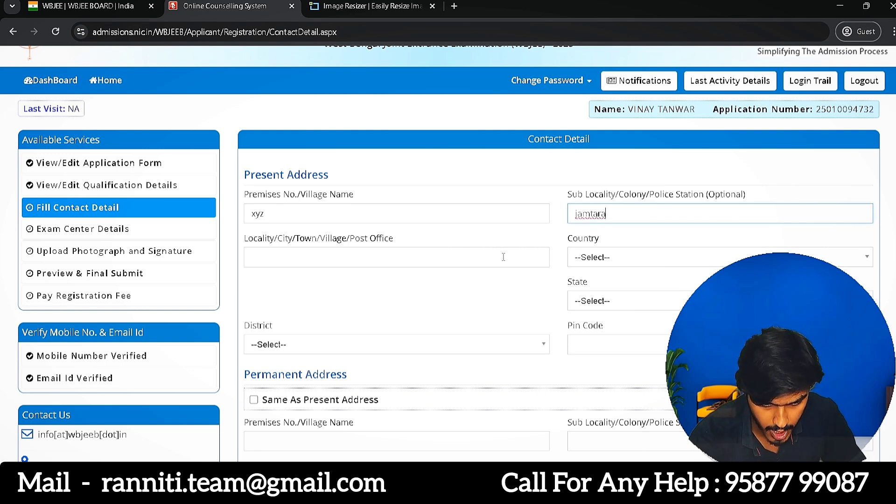
{"action": "left_click", "coordinate": [504, 257]}
{"action": "type", "text": "jamata"}
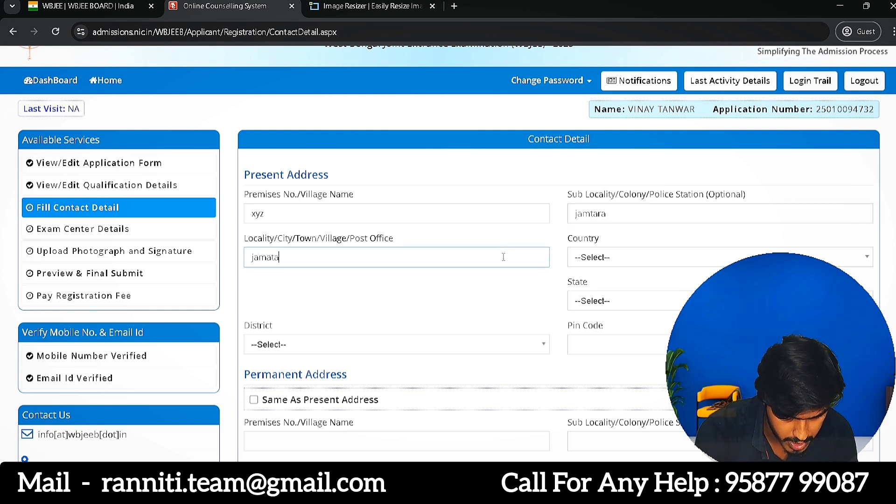
{"action": "key", "text": "BackSpace"}
{"action": "key", "text": "BackSpace"}
{"action": "key", "text": "BackSpace"}
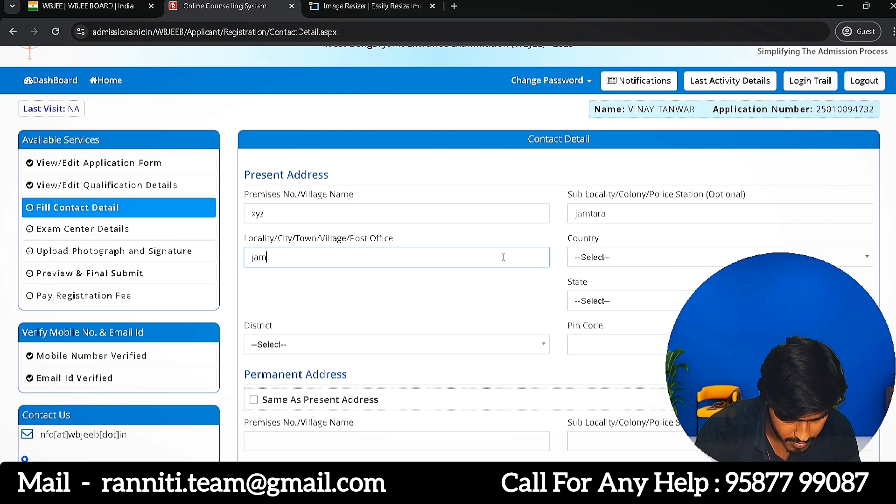
{"action": "type", "text": "tara"}
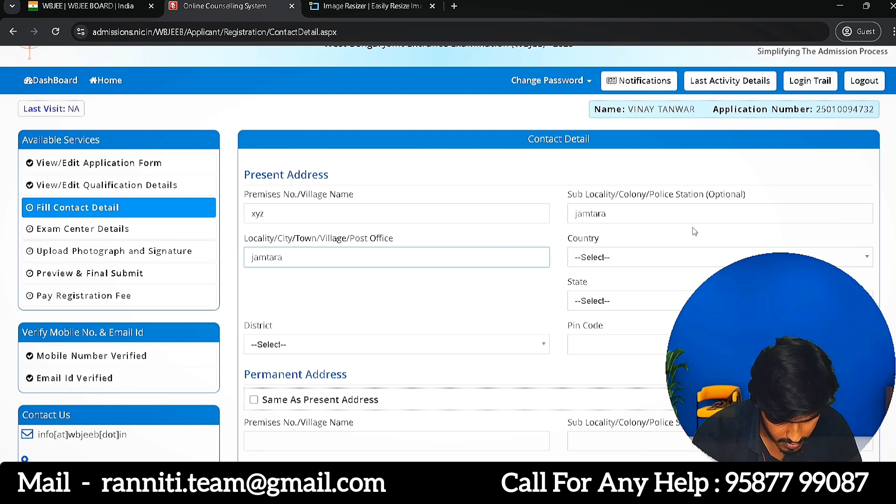
Step: Set country India, state Jharkhand, district JAMTARA, and enter the pin code
{"action": "left_click", "coordinate": [812, 257]}
{"action": "left_click", "coordinate": [812, 312]}
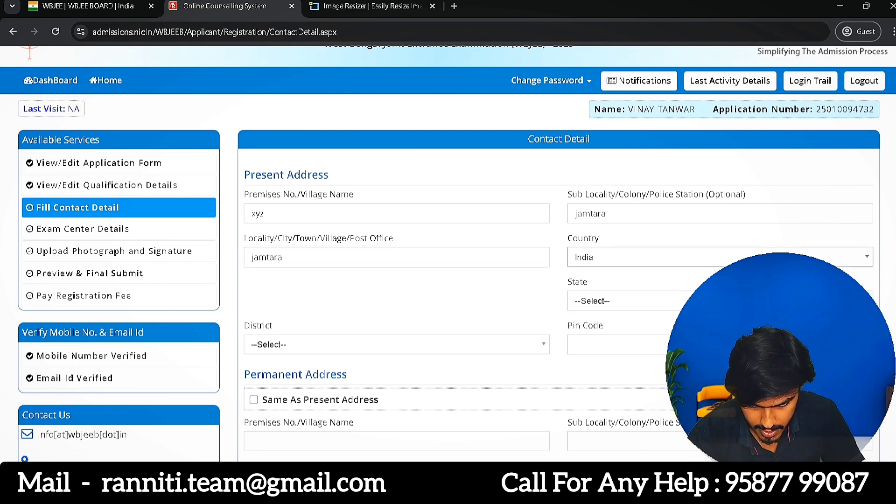
{"action": "left_click", "coordinate": [812, 301]}
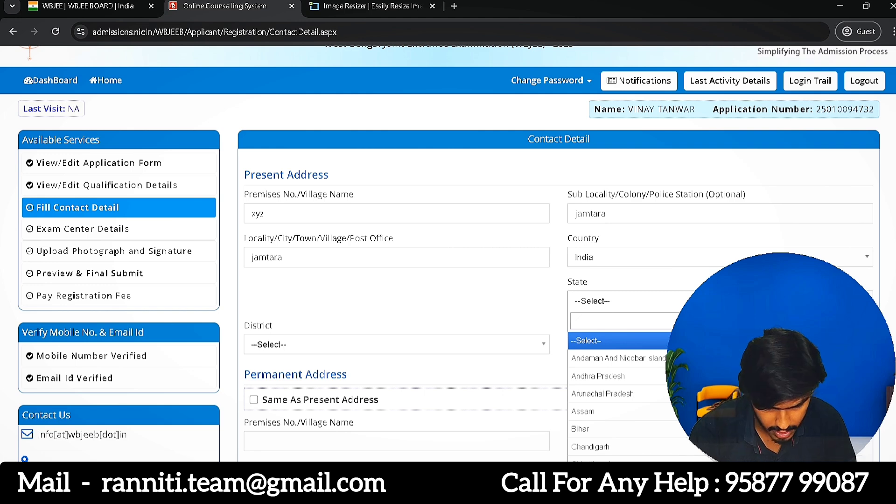
{"action": "type", "text": "jha"}
{"action": "key", "text": "Return"}
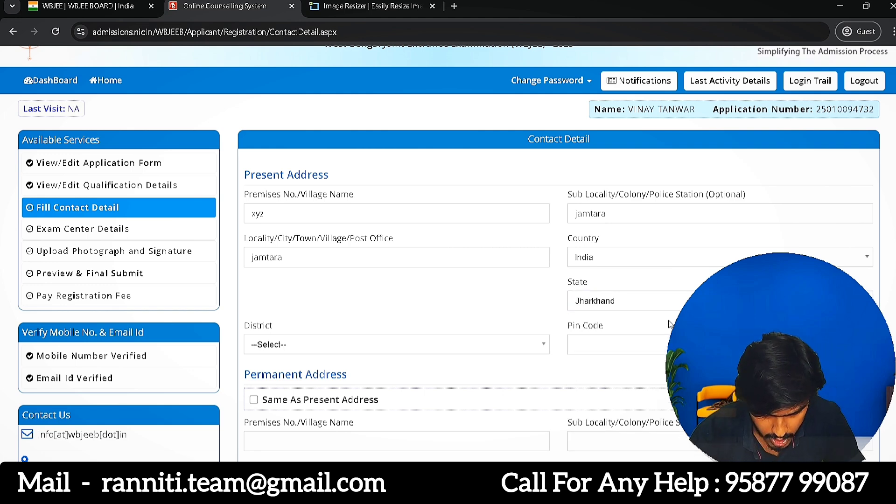
{"action": "left_click", "coordinate": [535, 347]}
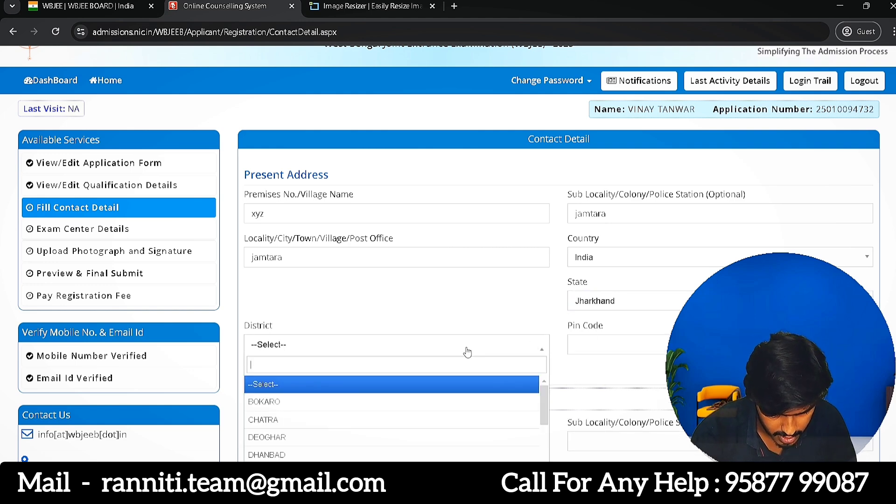
{"action": "type", "text": "jam"}
{"action": "key", "text": "Return"}
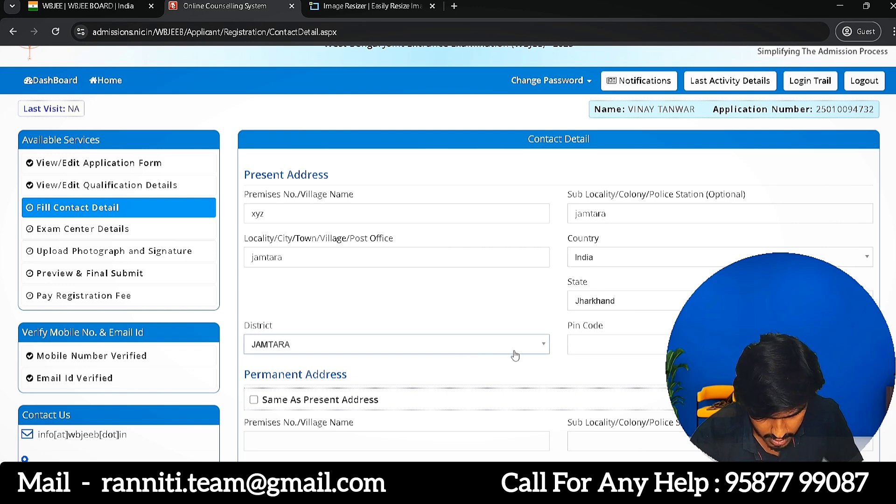
{"action": "left_click", "coordinate": [666, 345]}
{"action": "type", "text": "815351"}
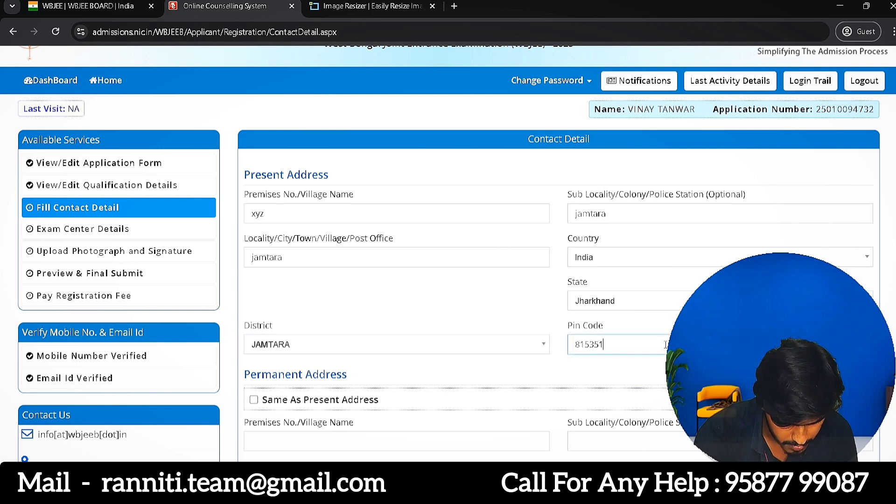
Step: Make the permanent address same as present and save the contact details
{"action": "scroll", "coordinate": [536, 303], "scroll_direction": "down", "scroll_amount": 3}
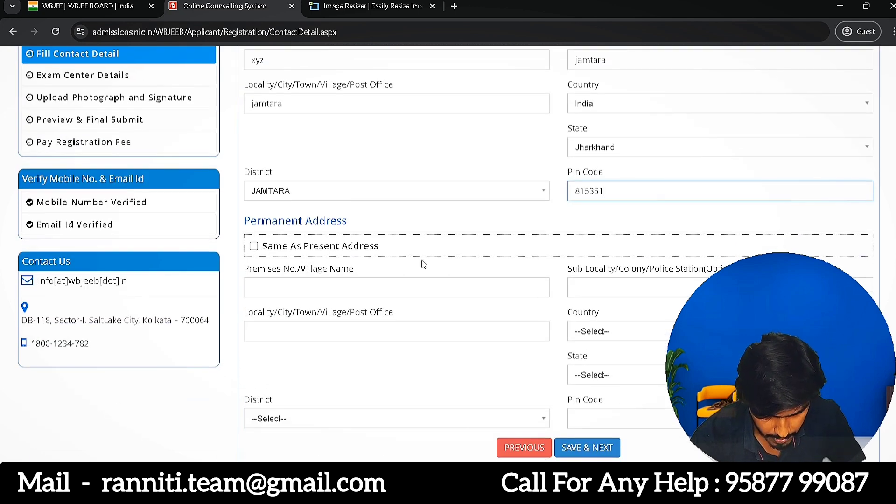
{"action": "left_click", "coordinate": [254, 246]}
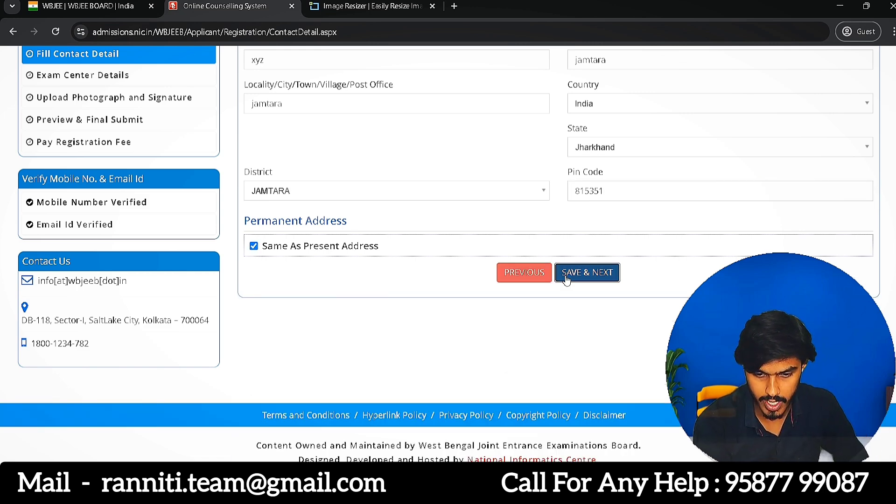
{"action": "left_click", "coordinate": [566, 275]}
{"action": "left_click", "coordinate": [433, 297]}
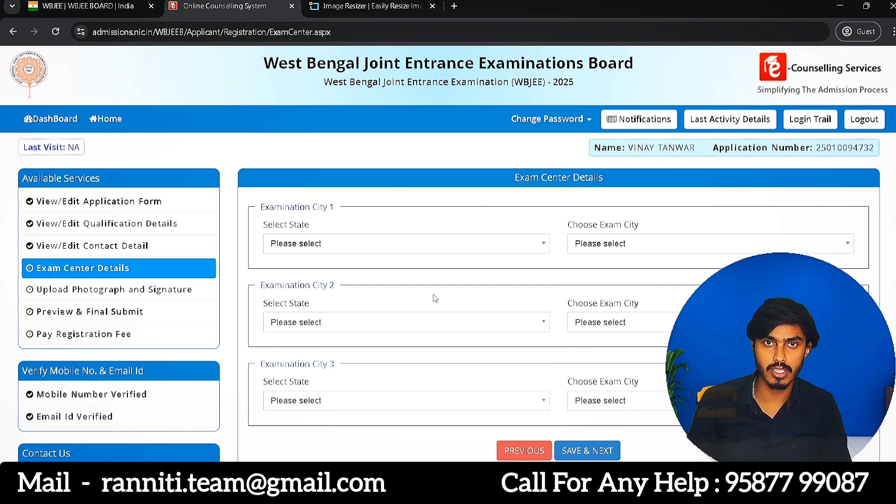
Step: Choose Paschim Burdwan - Asansol first and West Bengal's Paschim Burdwan - Durgapur second
{"action": "type", "text": "as"}
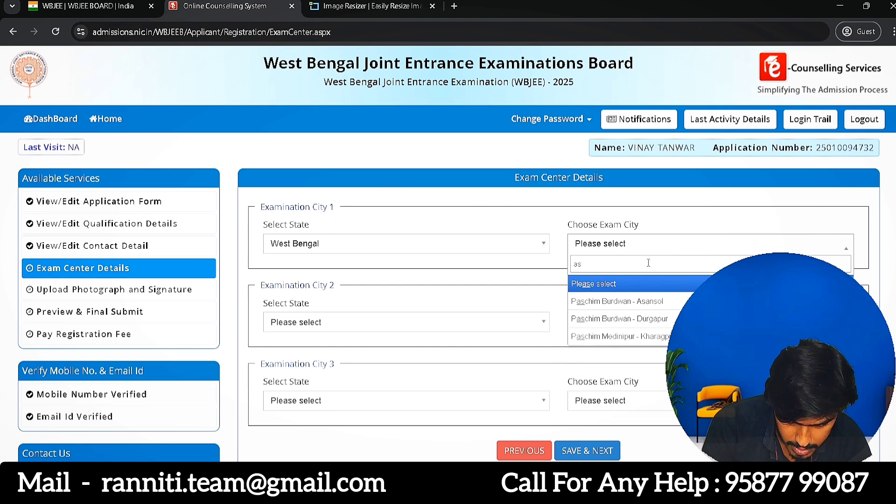
{"action": "left_click", "coordinate": [657, 302]}
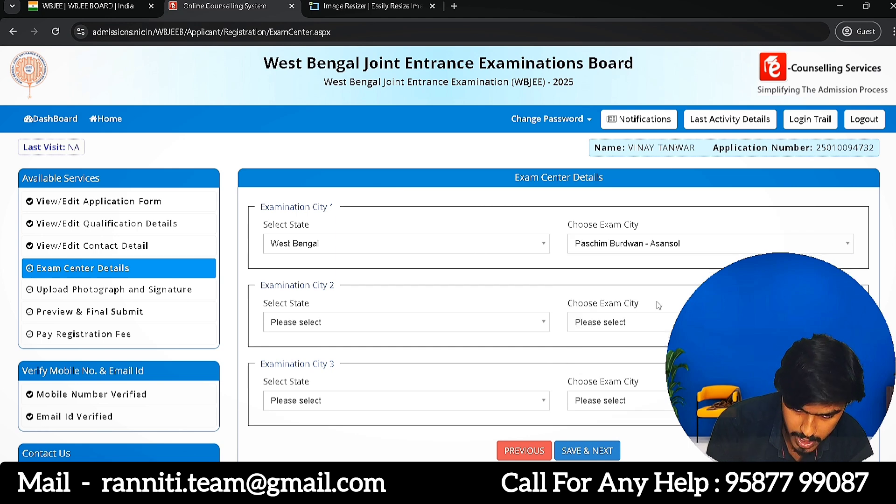
{"action": "left_click", "coordinate": [416, 323]}
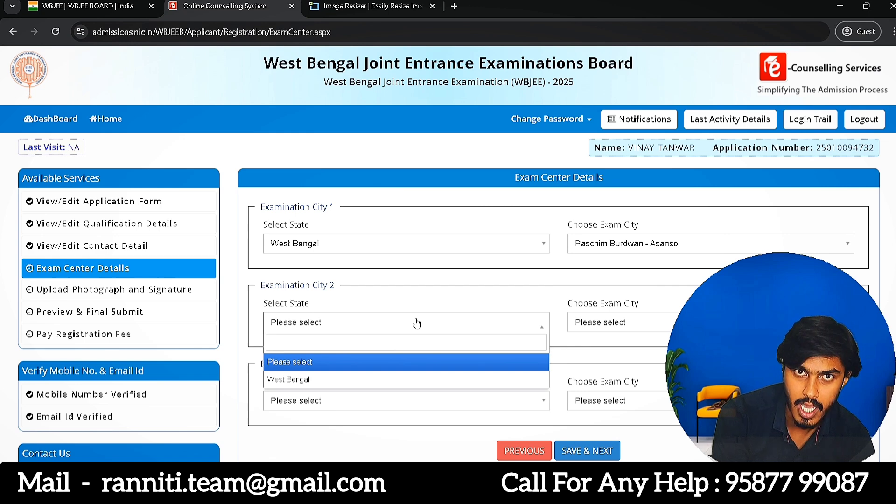
{"action": "left_click", "coordinate": [397, 380]}
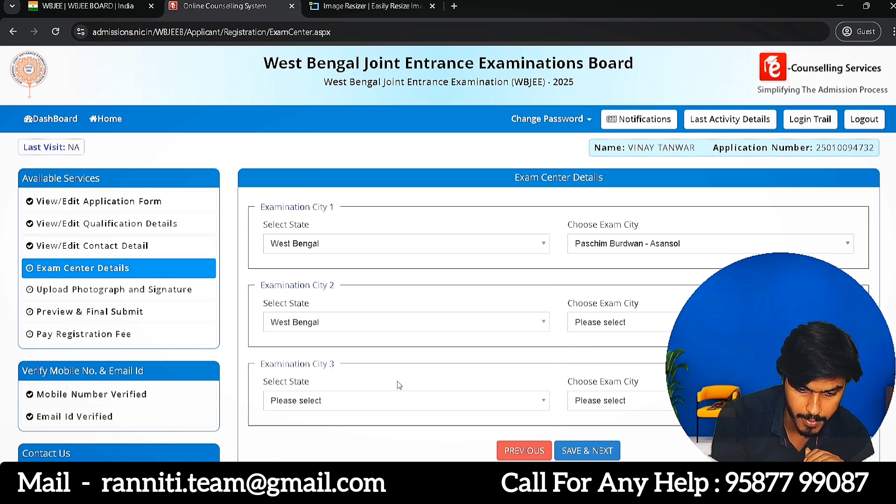
{"action": "left_click", "coordinate": [607, 322]}
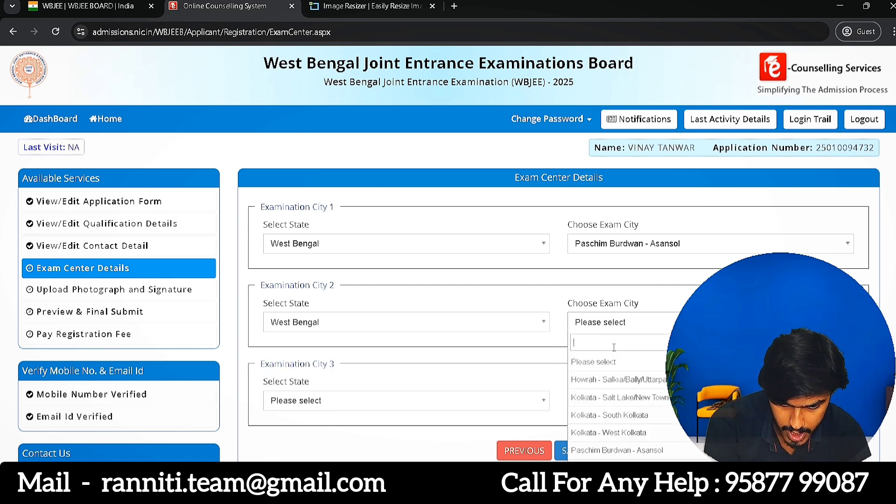
{"action": "type", "text": "dur"}
{"action": "key", "text": "Return"}
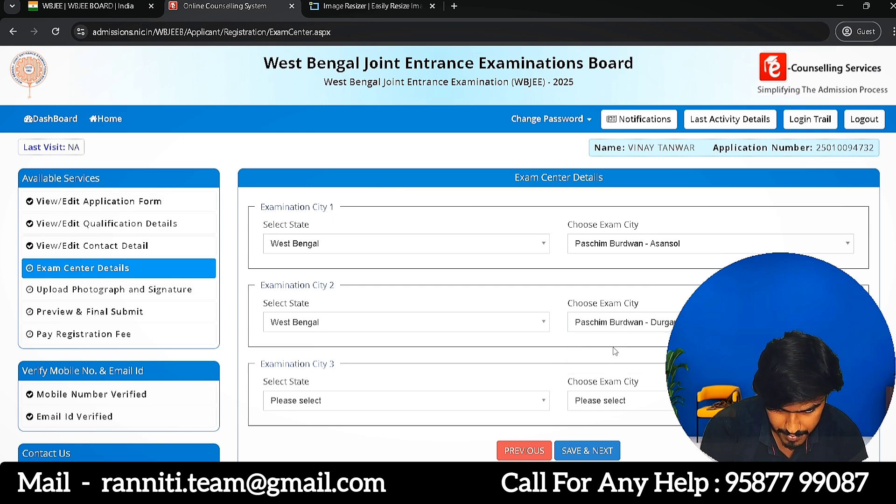
Step: Choose West Bengal's Howrah - Salkia/Bally/Uttarpara third and save the exam centre choices
{"action": "left_click", "coordinate": [472, 410]}
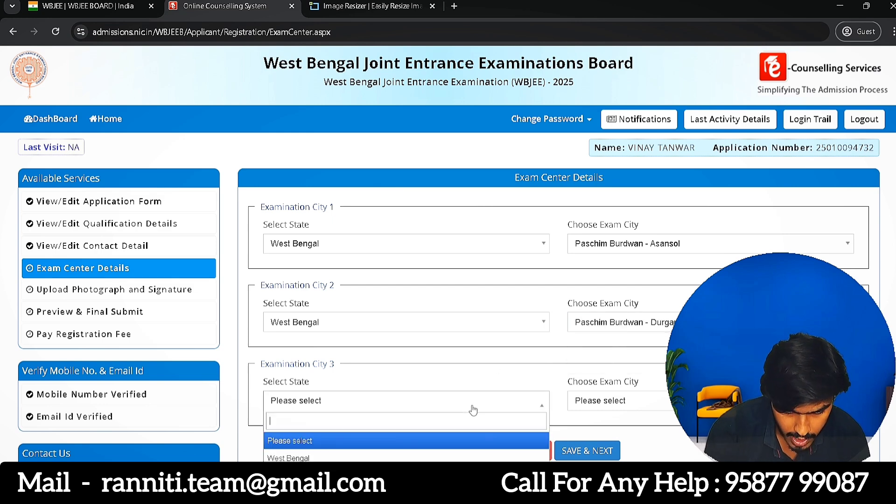
{"action": "left_click", "coordinate": [428, 457]}
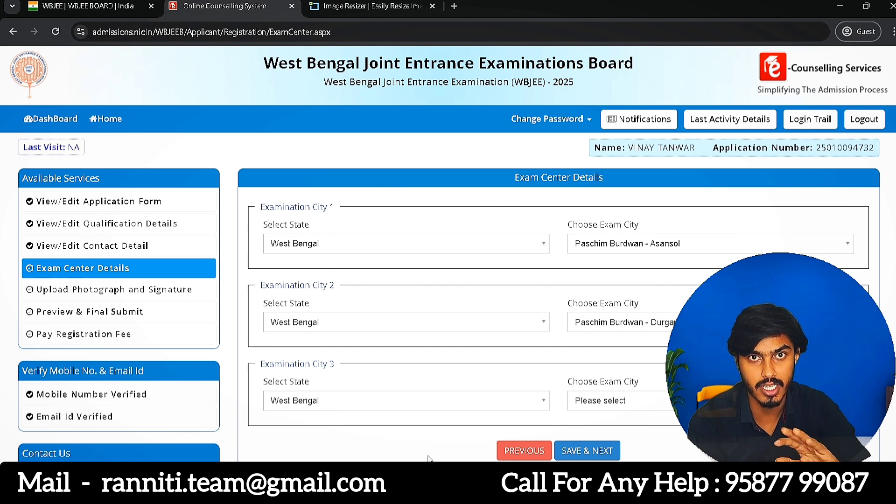
{"action": "left_click", "coordinate": [608, 401]}
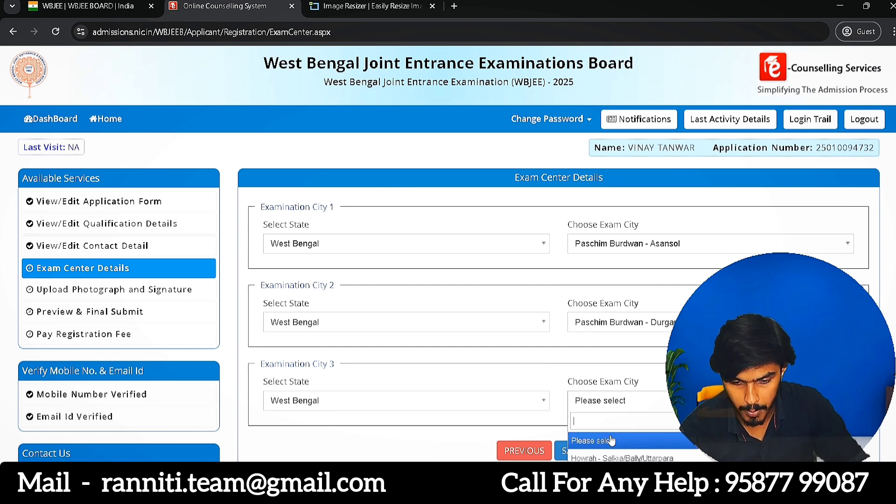
{"action": "scroll", "coordinate": [534, 416], "scroll_direction": "down", "scroll_amount": 1}
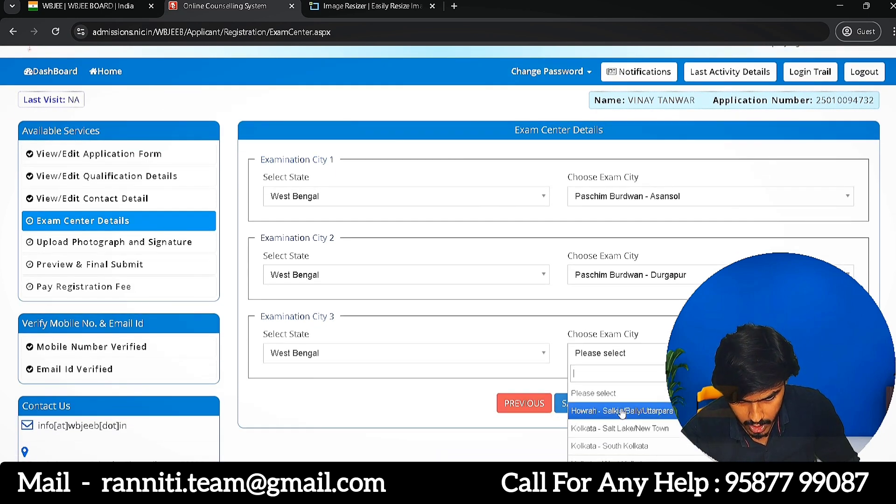
{"action": "left_click", "coordinate": [622, 411]}
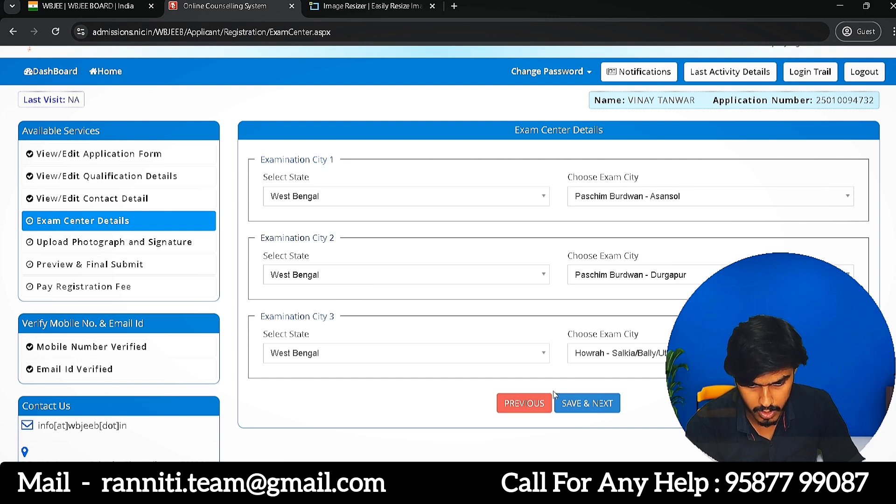
{"action": "left_click", "coordinate": [587, 408]}
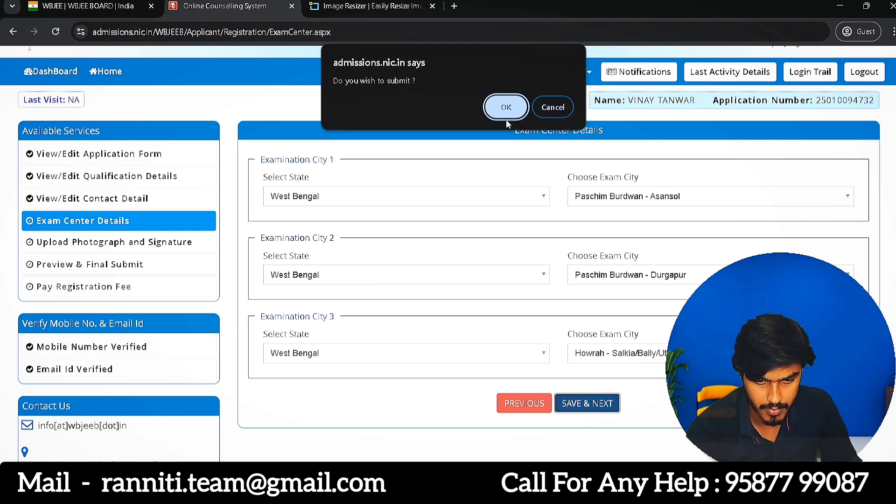
{"action": "left_click", "coordinate": [506, 106]}
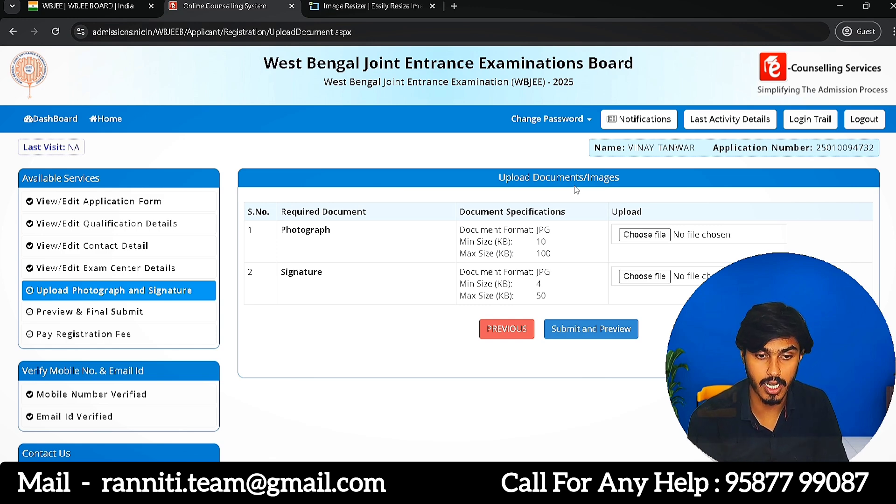
Step: Attach self new less kb.jpg as the photograph
{"action": "left_click", "coordinate": [366, 6]}
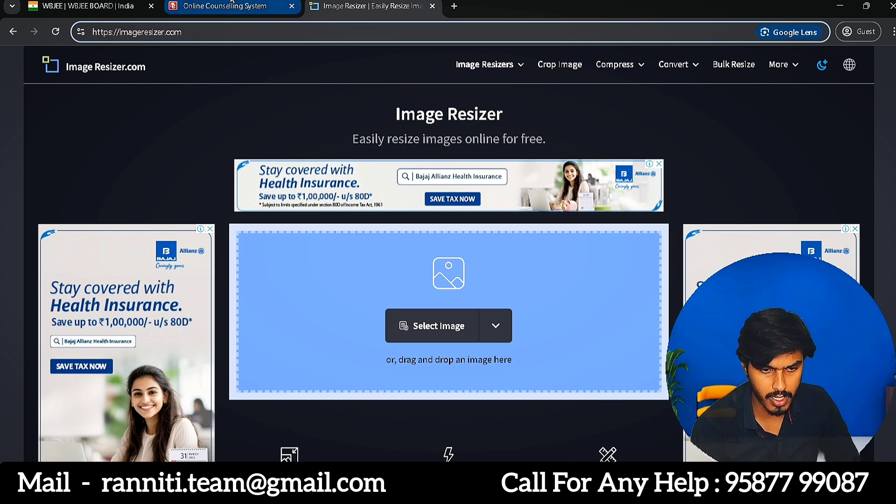
{"action": "left_click", "coordinate": [252, 7]}
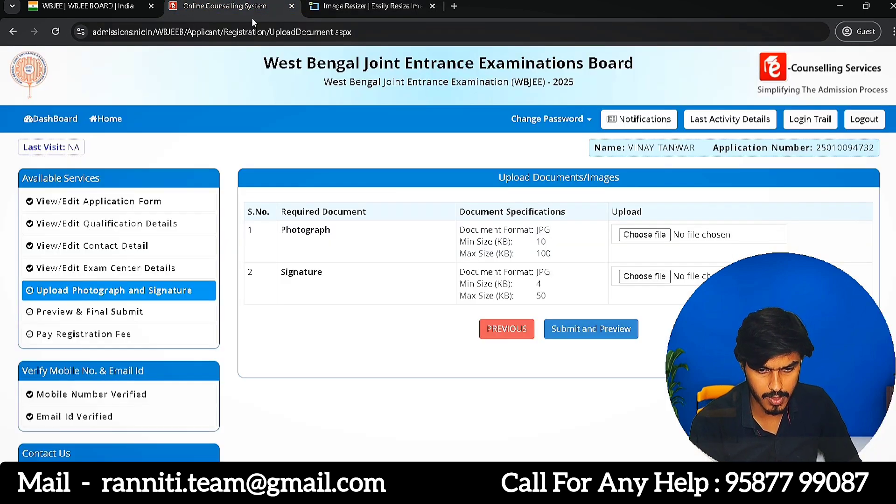
{"action": "left_click", "coordinate": [660, 233]}
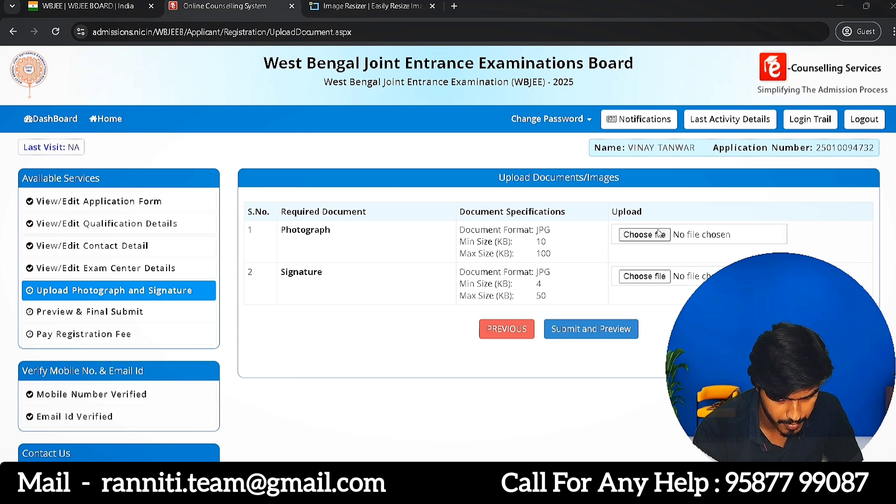
{"action": "double_click", "coordinate": [360, 257]}
Step: Attach the signature image and submit both for preview
{"action": "left_click", "coordinate": [663, 277]}
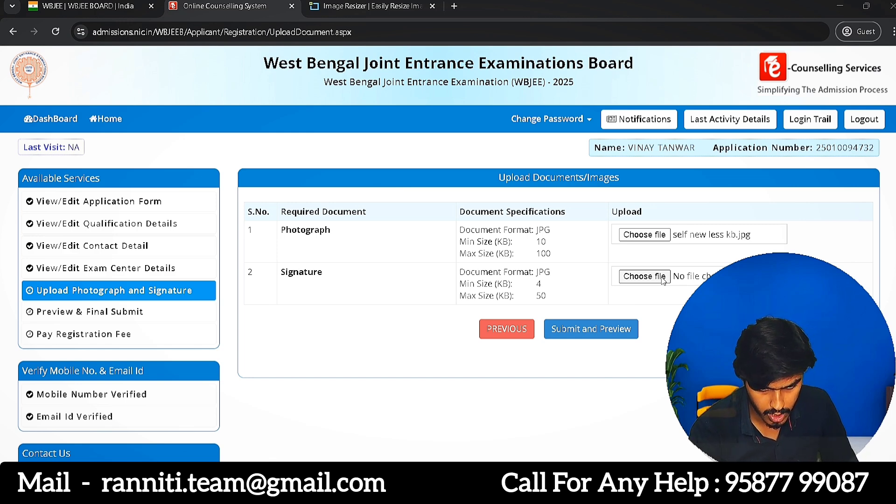
{"action": "double_click", "coordinate": [396, 266]}
{"action": "left_click", "coordinate": [580, 329]}
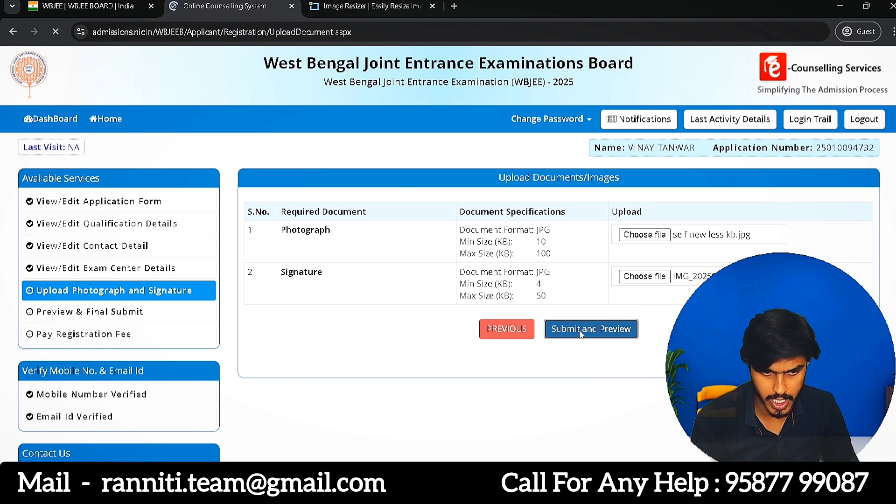
{"action": "scroll", "coordinate": [619, 281], "scroll_direction": "down", "scroll_amount": 3}
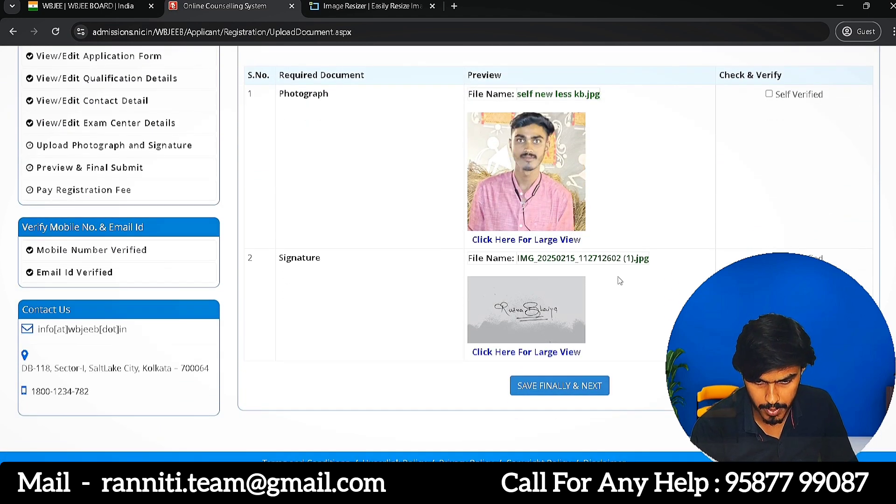
Step: Mark the uploaded photograph as self verified and save the photo and signature
{"action": "left_click", "coordinate": [768, 94]}
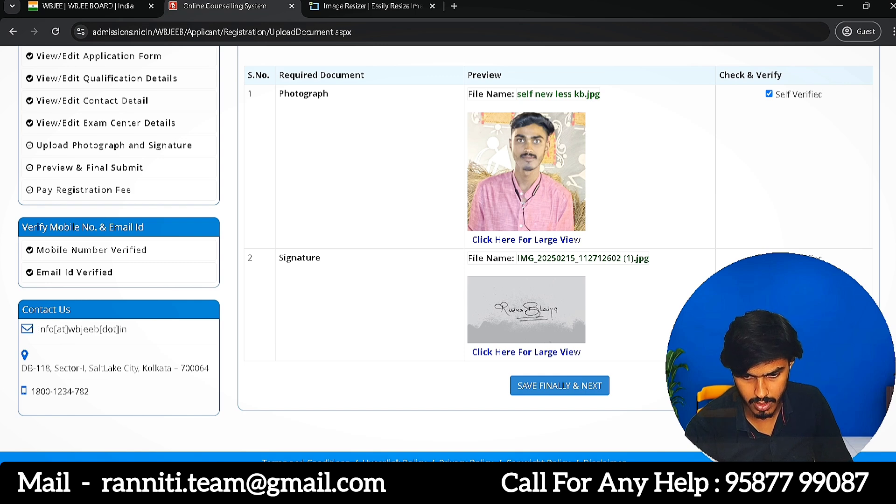
{"action": "left_click", "coordinate": [545, 387]}
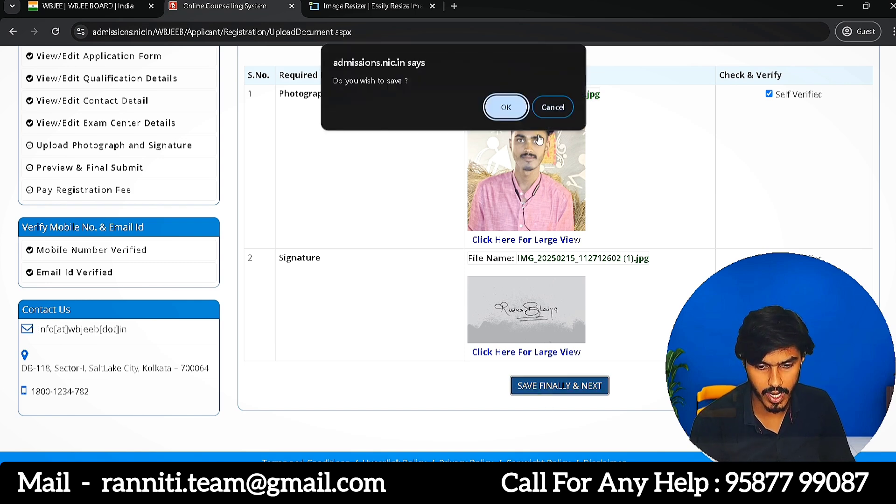
{"action": "left_click", "coordinate": [513, 114]}
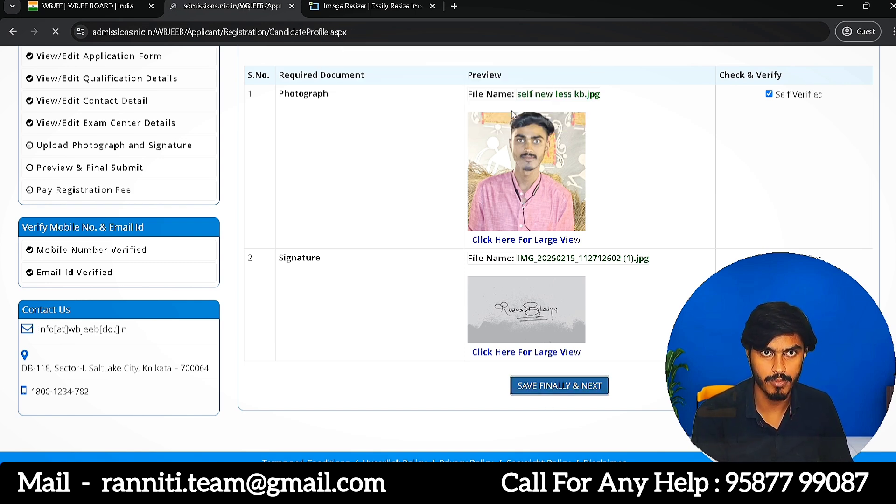
Step: Accept the application declaration and confirm the final submission
{"action": "scroll", "coordinate": [513, 114], "scroll_direction": "down", "scroll_amount": 10}
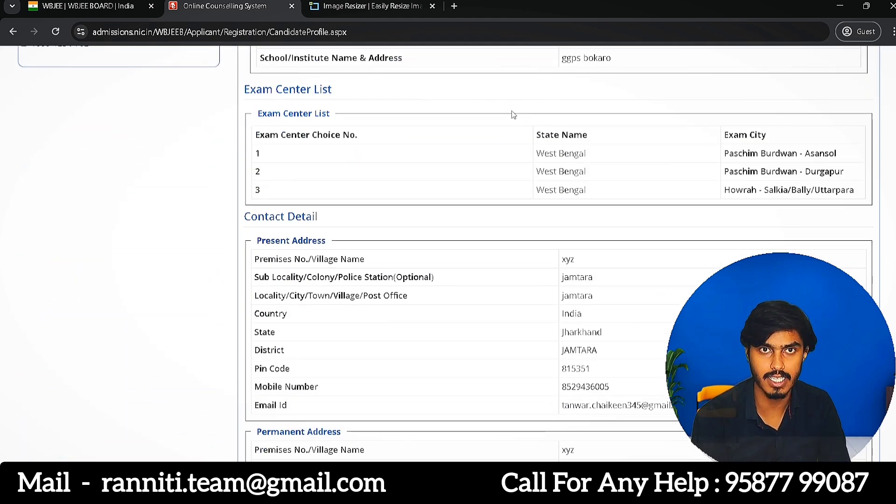
{"action": "scroll", "coordinate": [512, 112], "scroll_direction": "down", "scroll_amount": 3}
{"action": "scroll", "coordinate": [513, 114], "scroll_direction": "down", "scroll_amount": 3}
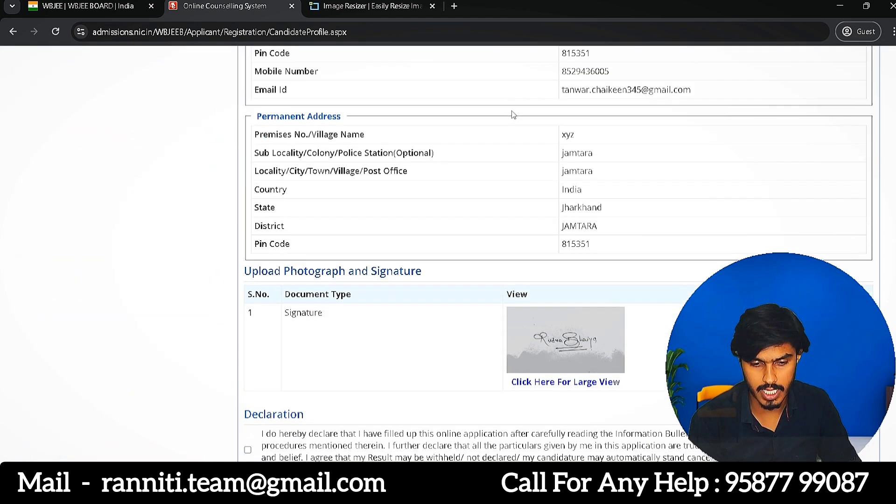
{"action": "scroll", "coordinate": [513, 114], "scroll_direction": "down", "scroll_amount": 3}
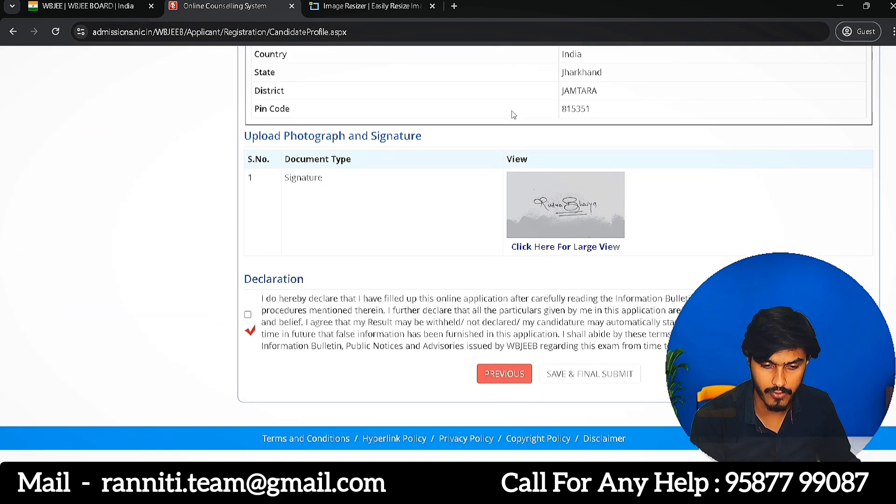
{"action": "left_click", "coordinate": [247, 314]}
{"action": "left_click", "coordinate": [610, 379]}
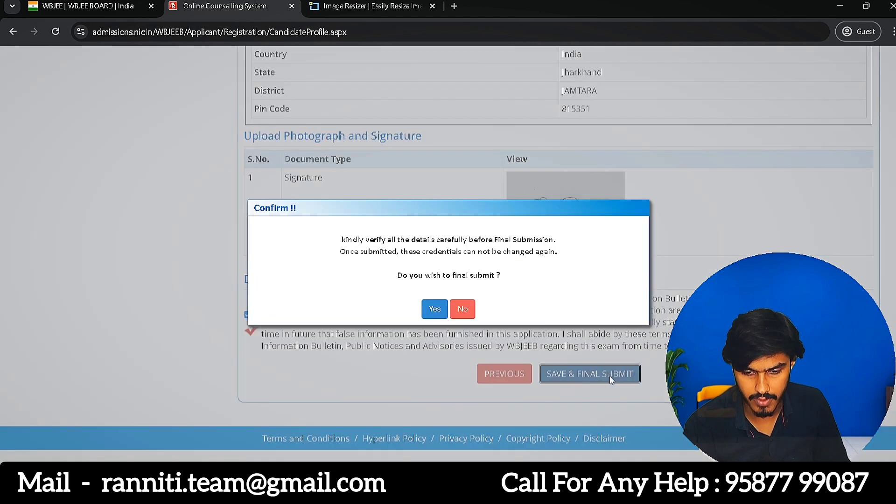
{"action": "left_click", "coordinate": [432, 308]}
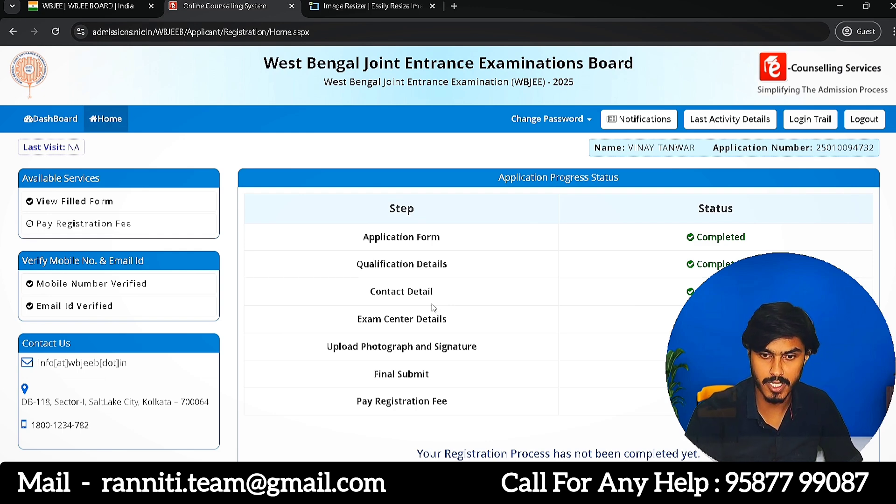
Step: Choose Online Payment for the Rs. 500 registration fee and proceed to the payment-provider page
{"action": "scroll", "coordinate": [433, 308], "scroll_direction": "down", "scroll_amount": 2}
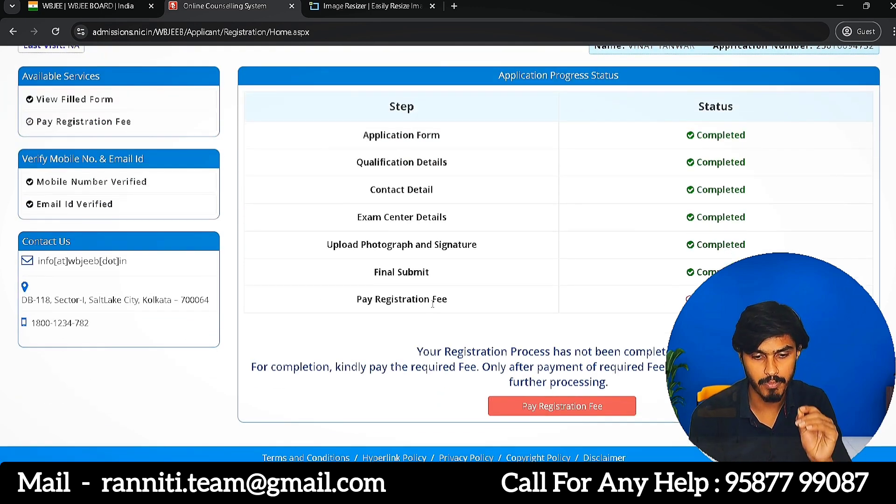
{"action": "left_click", "coordinate": [544, 407]}
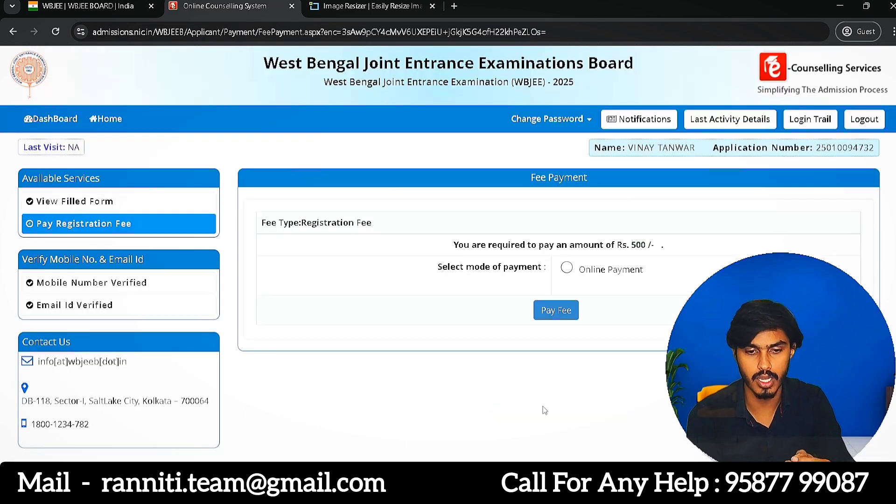
{"action": "left_click", "coordinate": [566, 269]}
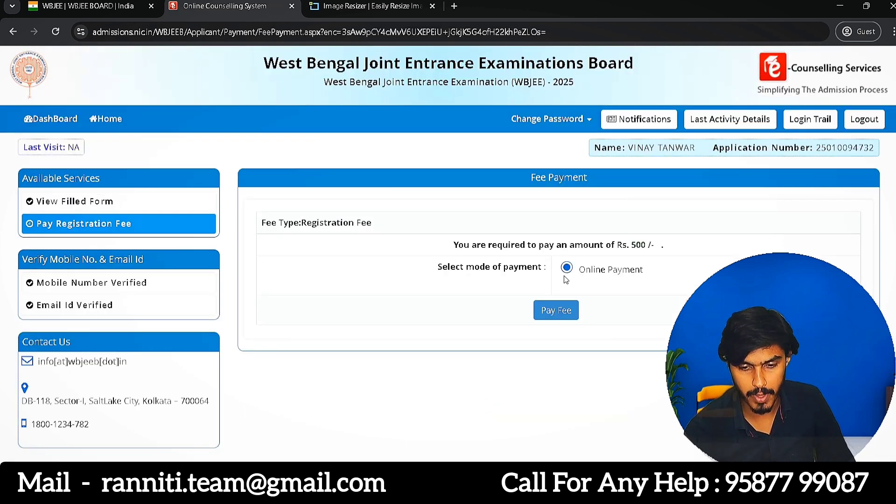
{"action": "left_click", "coordinate": [558, 310]}
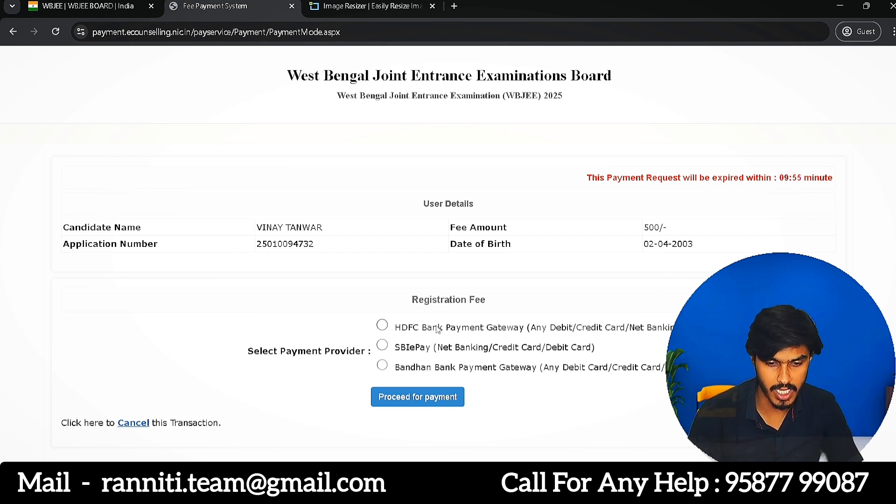
Step: Pay through SBIePay and select UPI as the payment method
{"action": "left_click", "coordinate": [423, 349]}
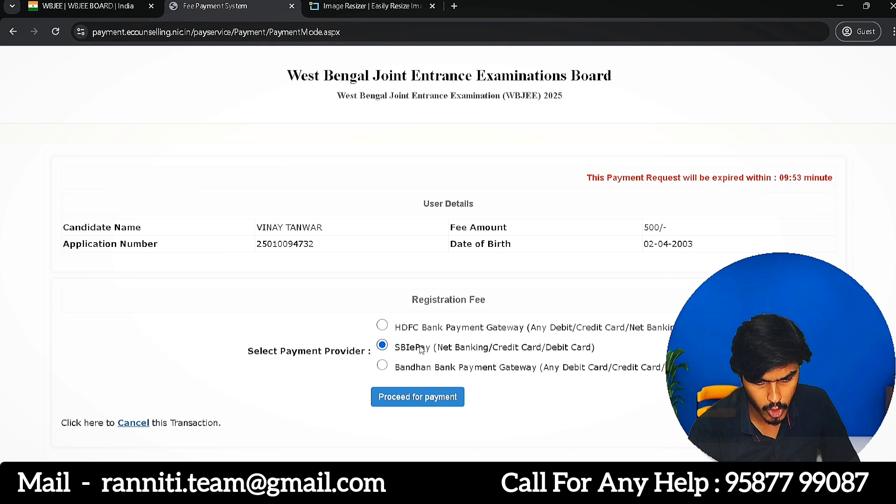
{"action": "left_click", "coordinate": [421, 397]}
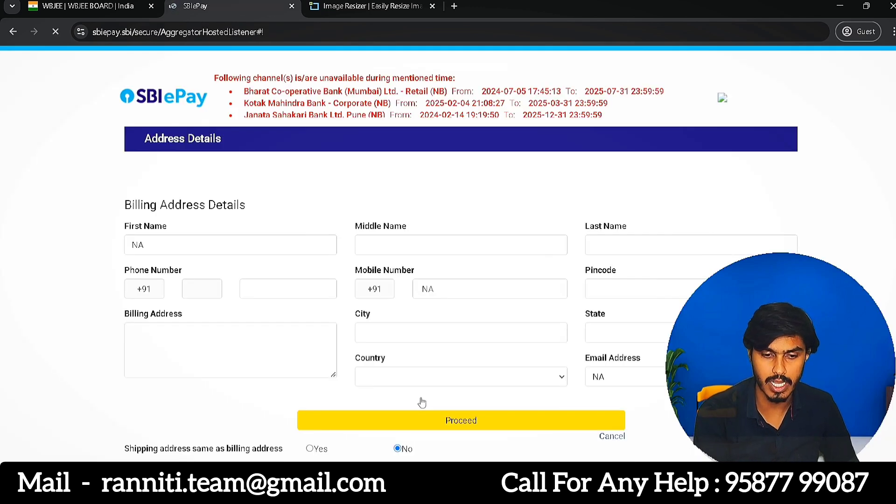
{"action": "scroll", "coordinate": [422, 401], "scroll_direction": "down", "scroll_amount": 1}
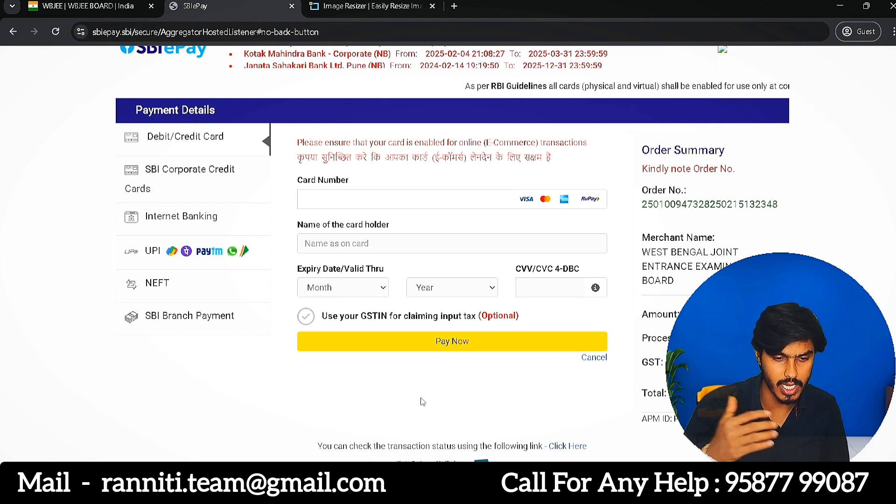
{"action": "left_click", "coordinate": [148, 250]}
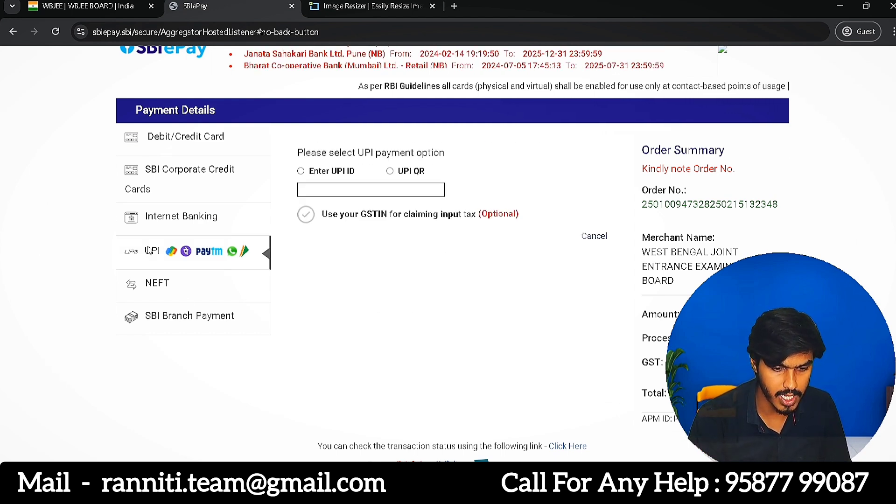